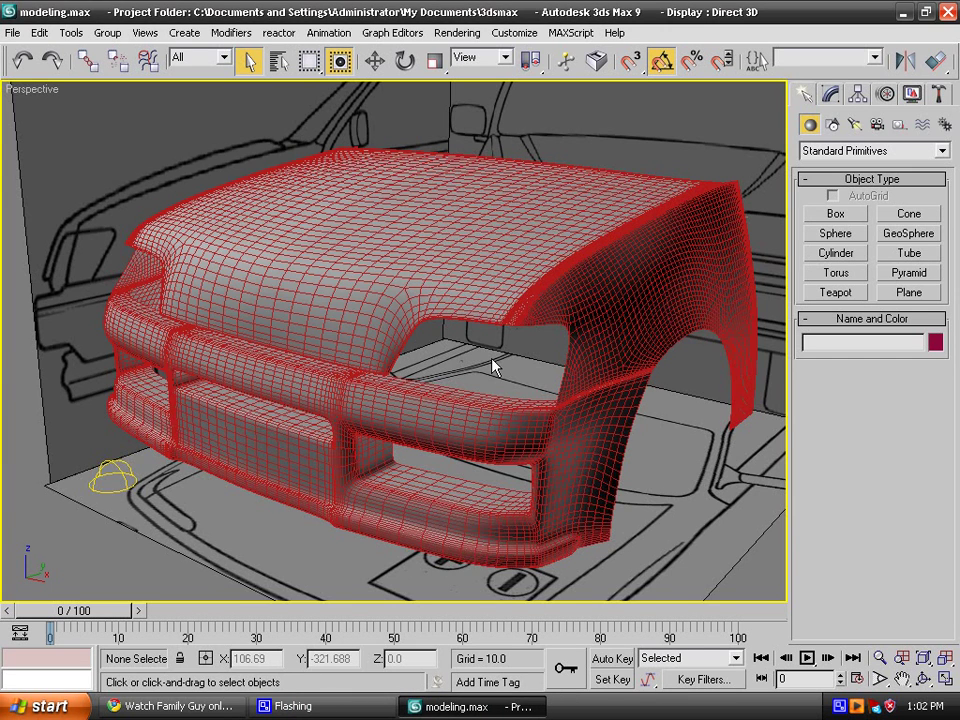
Select the front fender FWing in the Right view and open its base Editable Poly for edge editing.
middle_drag(493, 368, 480, 342)
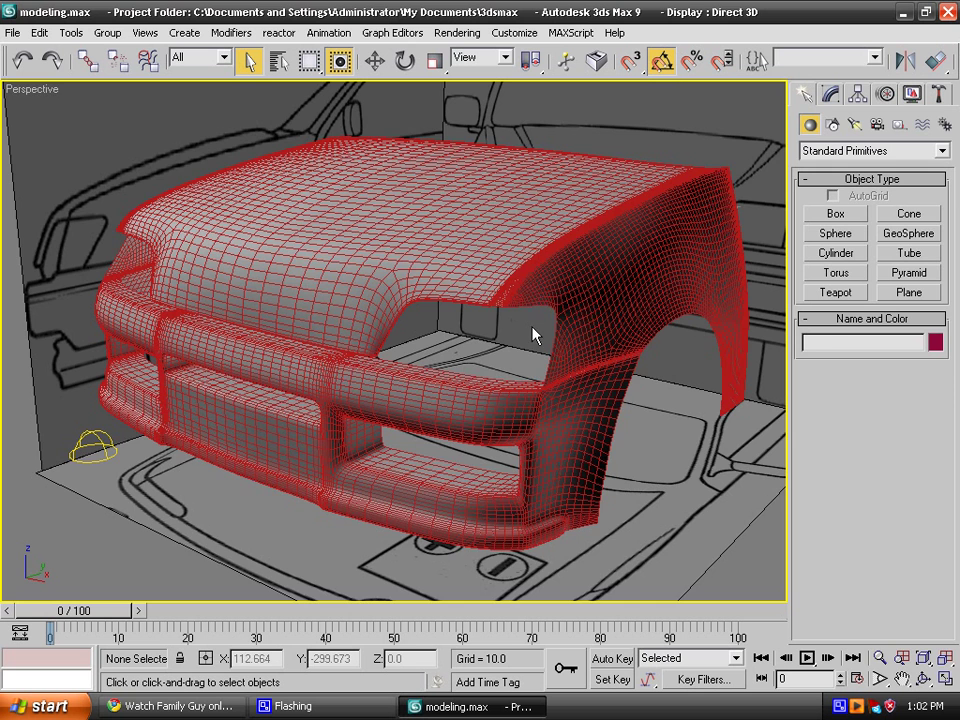
key(r)
click(523, 328)
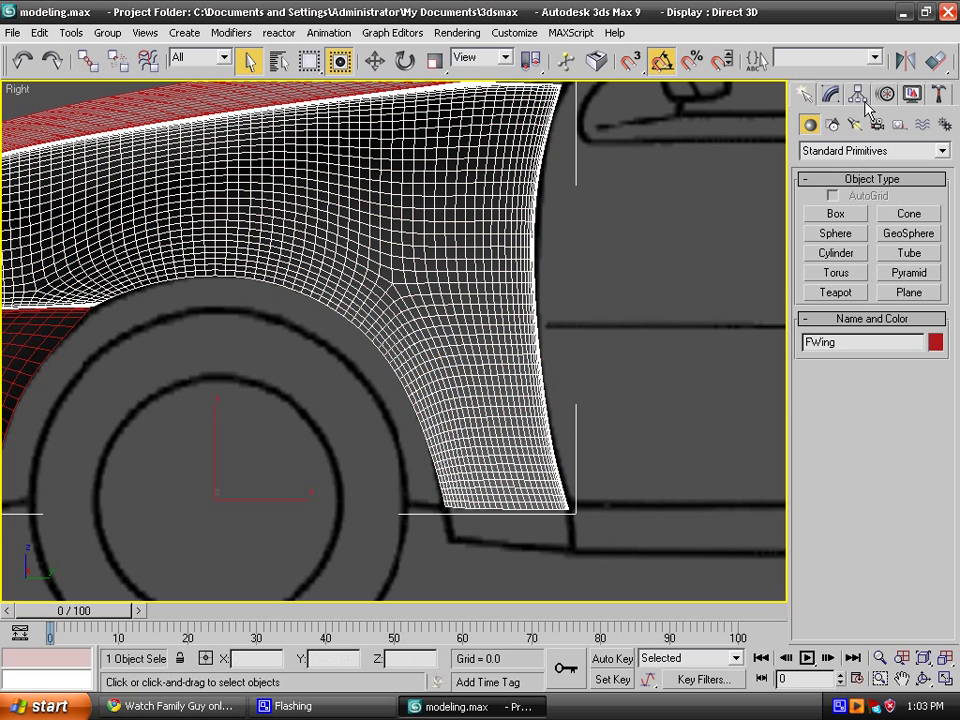
click(829, 94)
click(849, 200)
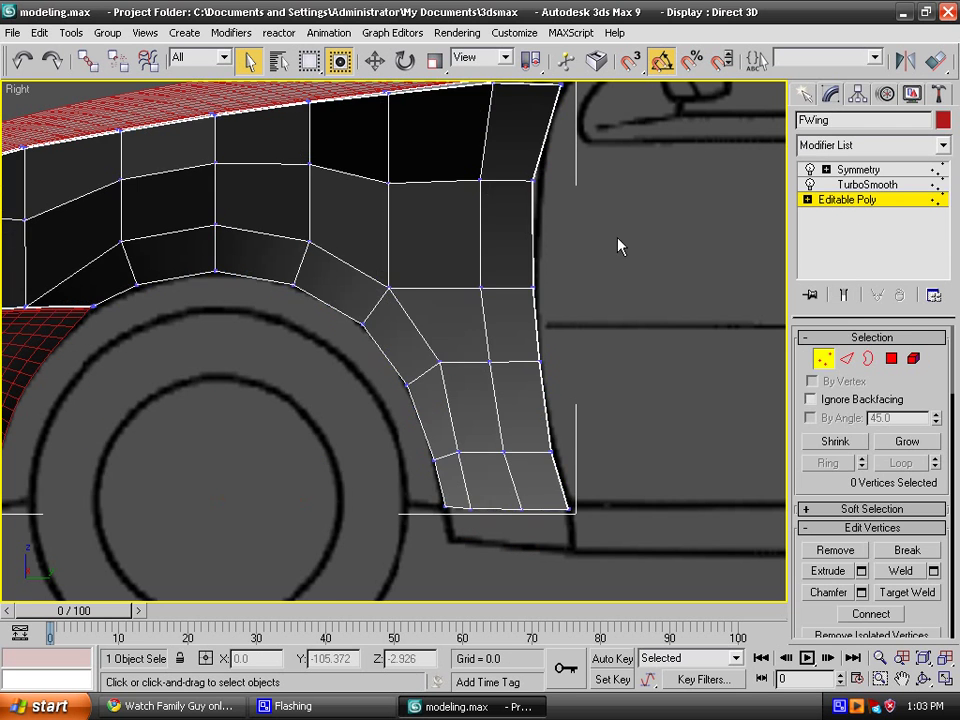
scroll(538, 304, down, 2)
click(848, 358)
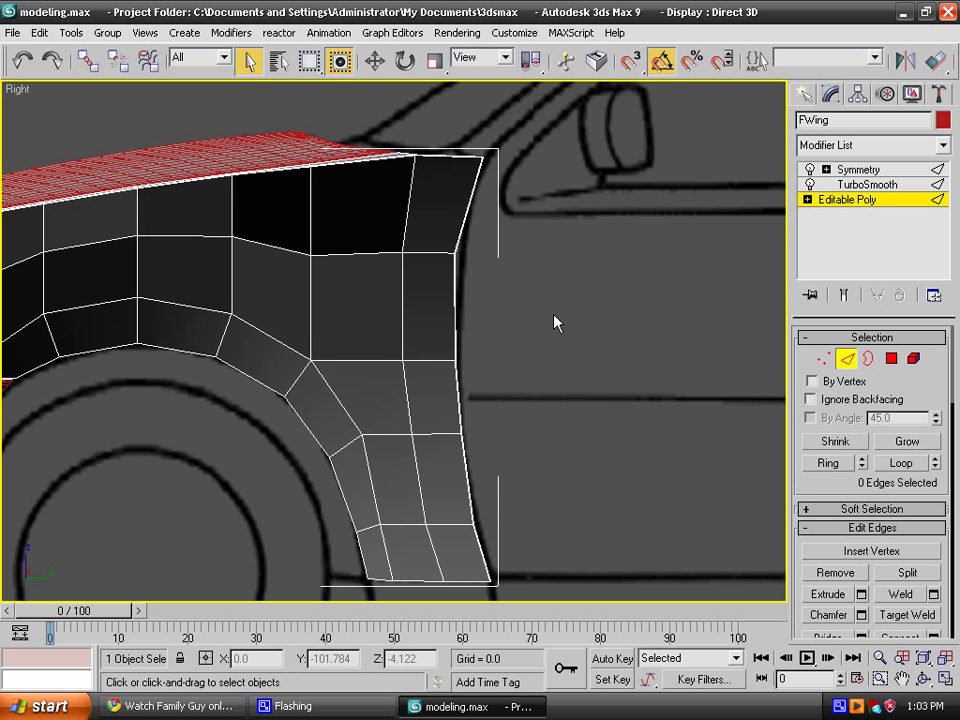
scroll(525, 253, up, 5)
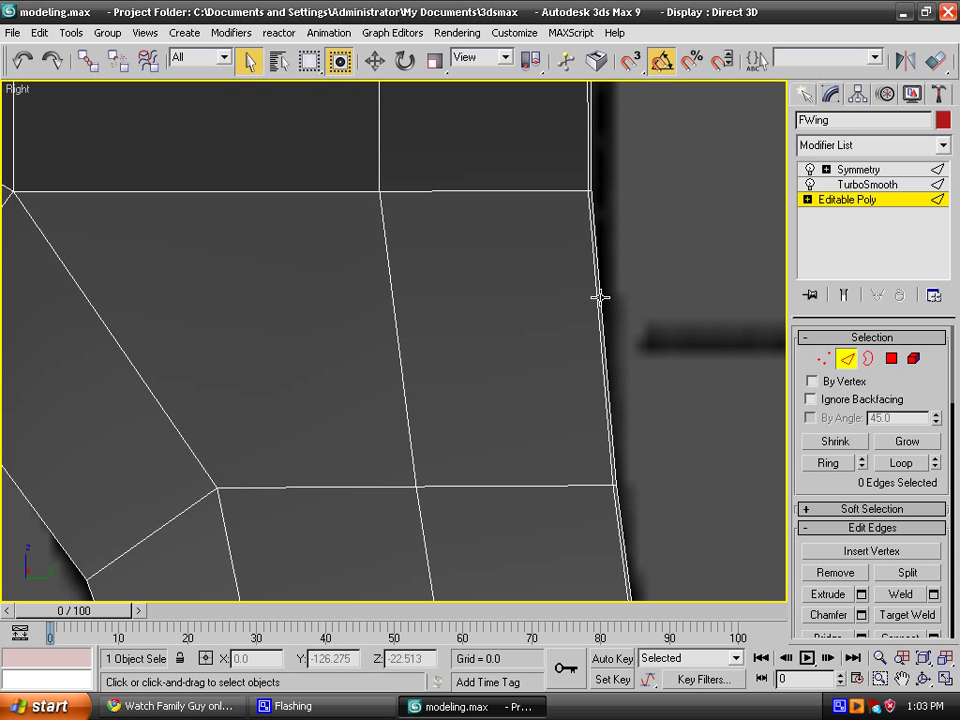
click(600, 296)
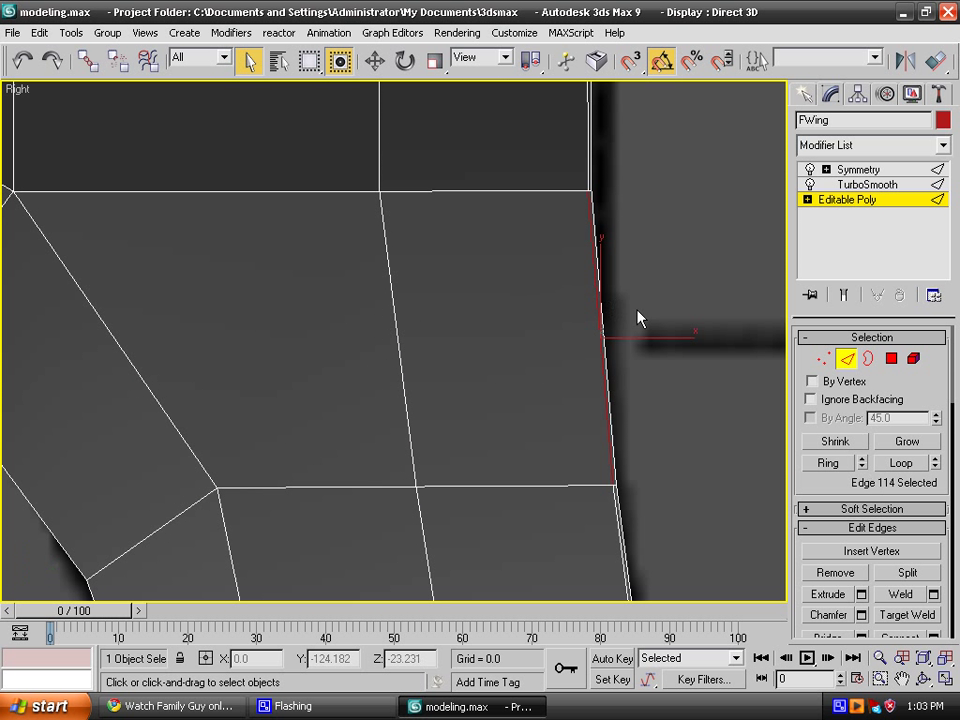
click(613, 386)
click(608, 386)
click(901, 463)
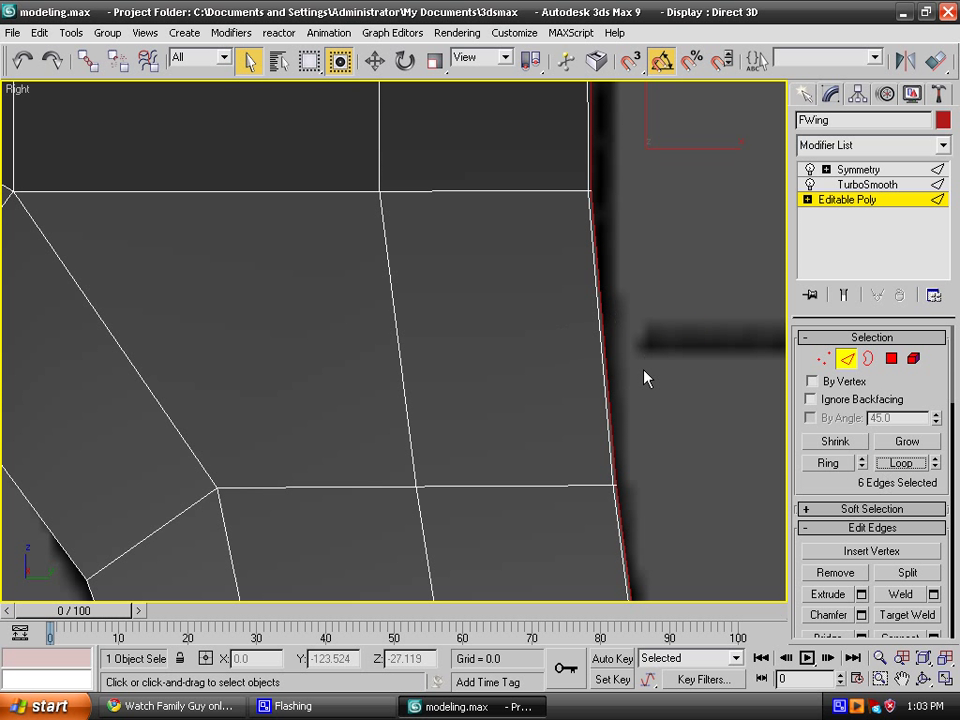
click(671, 347)
scroll(609, 437, down, 5)
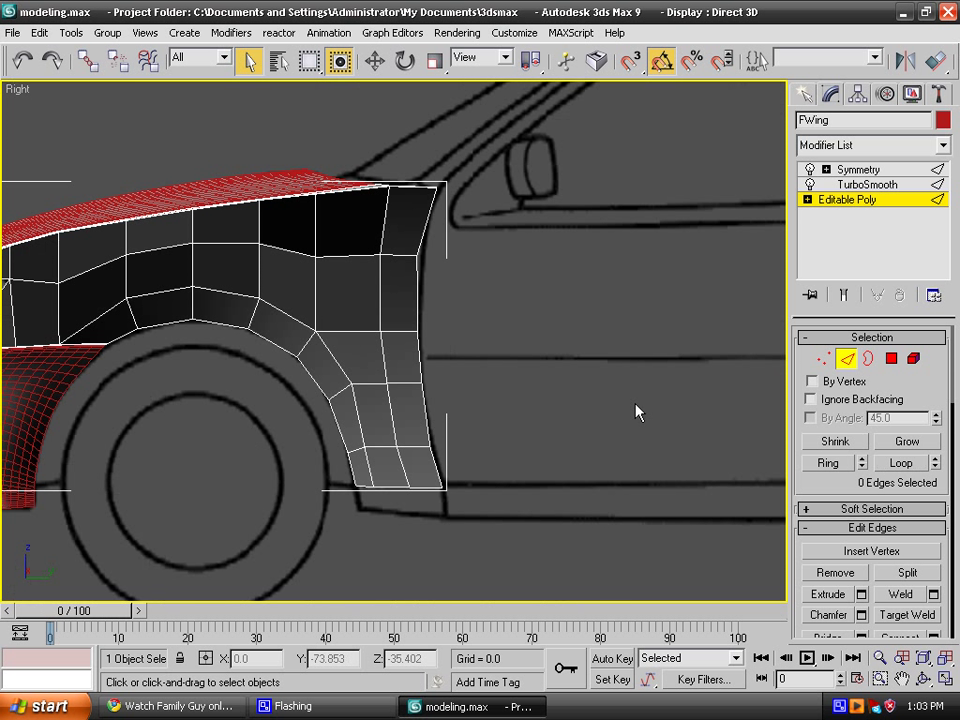
Extend the fender's rear border edge loop towards the door, creating a narrow strip of new polygons.
click(420, 349)
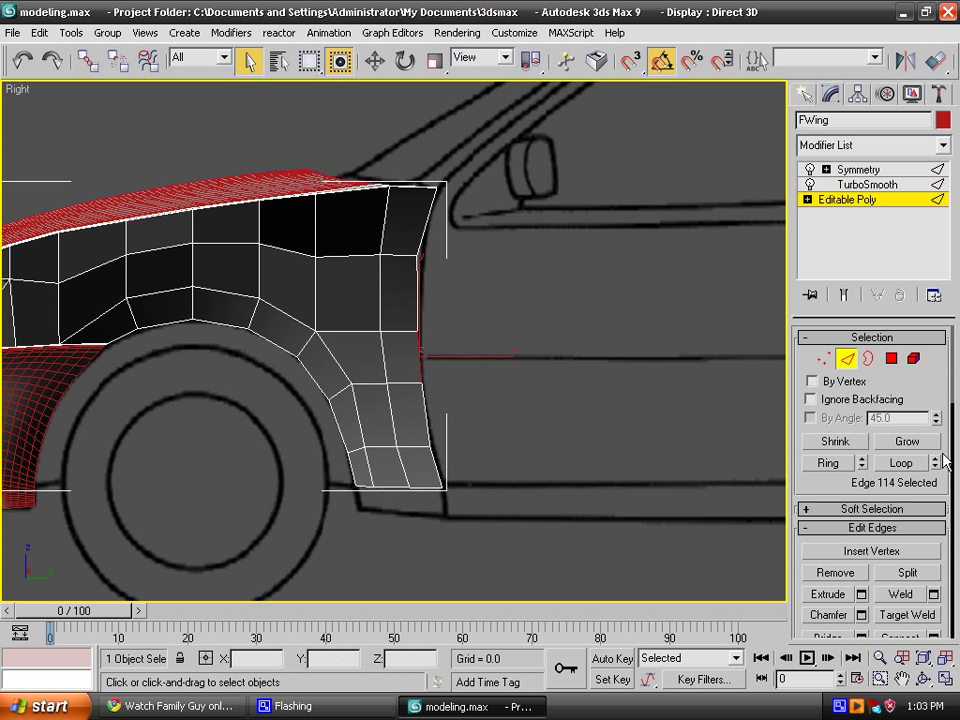
click(902, 463)
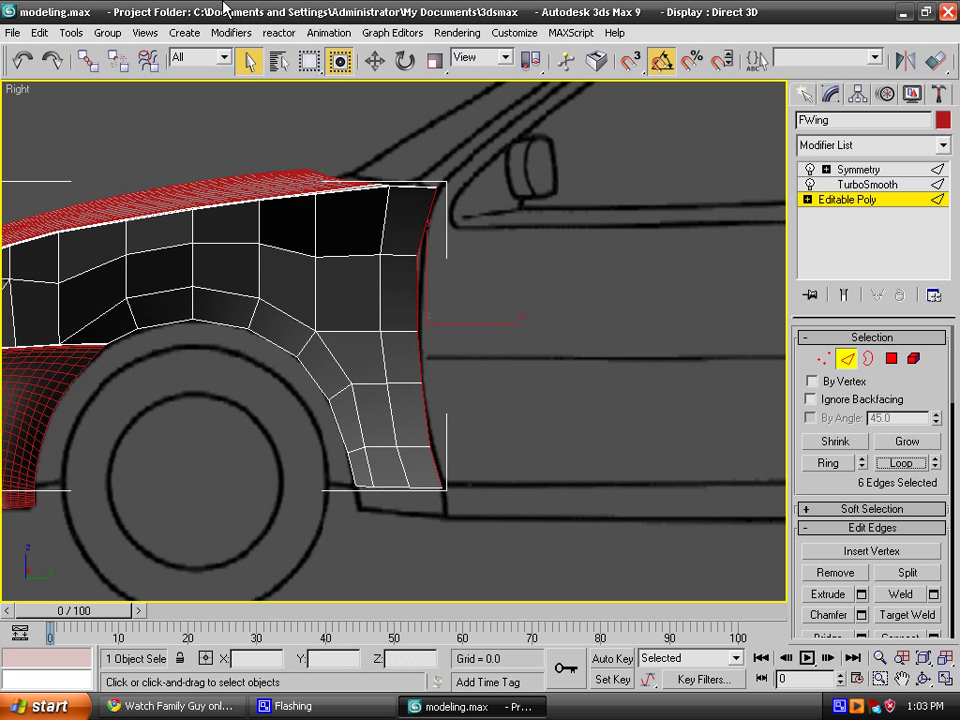
click(374, 61)
drag(491, 323, 511, 325)
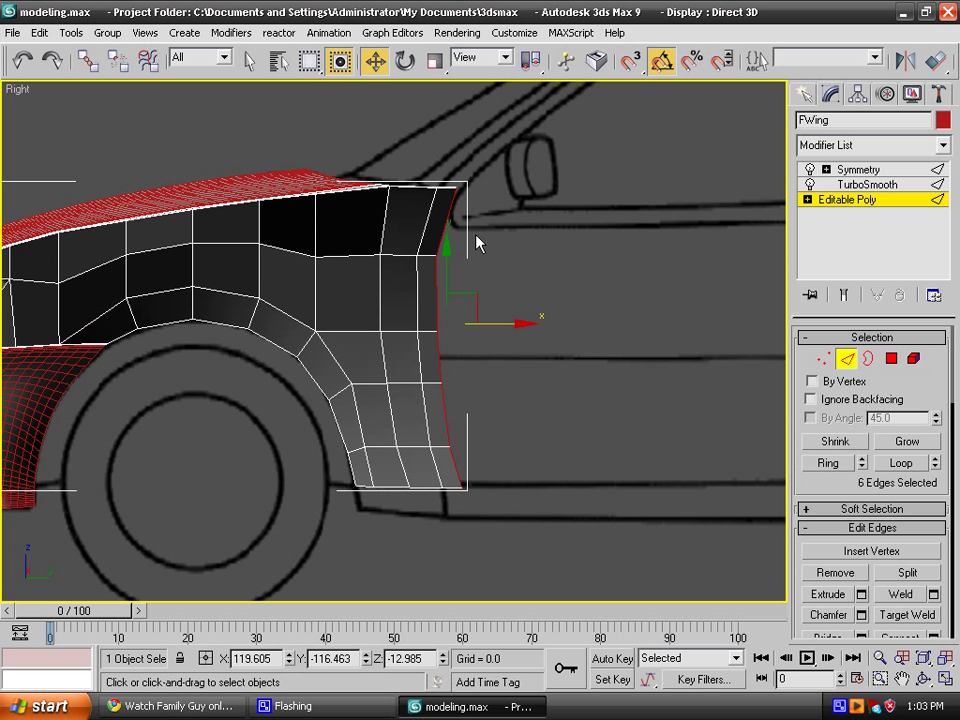
click(574, 317)
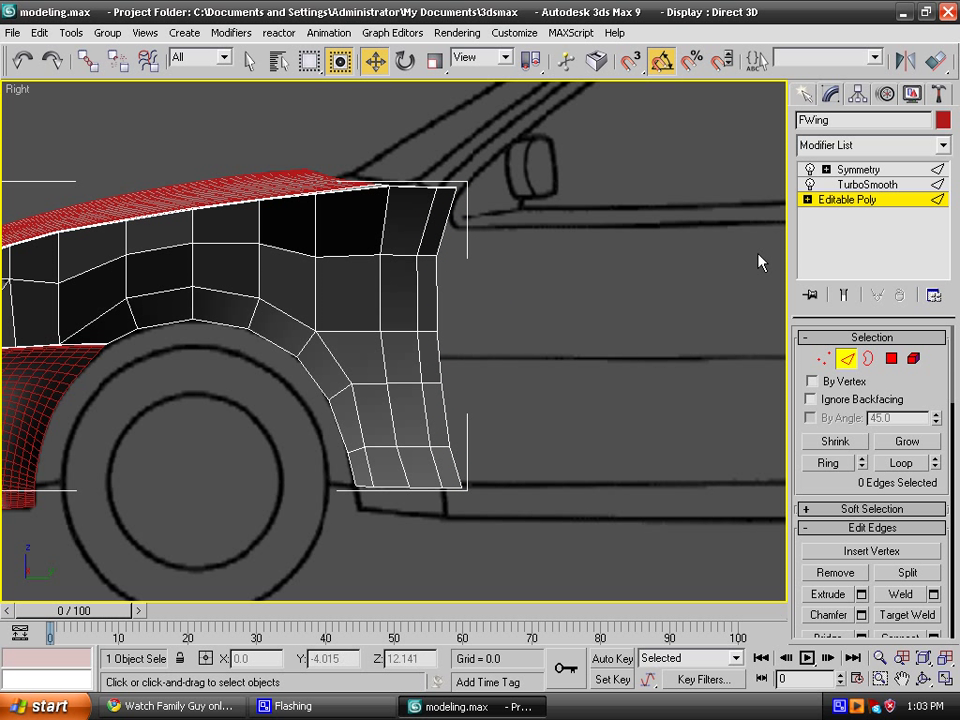
Select the top two polygons of the new strip behind the fender.
key(4)
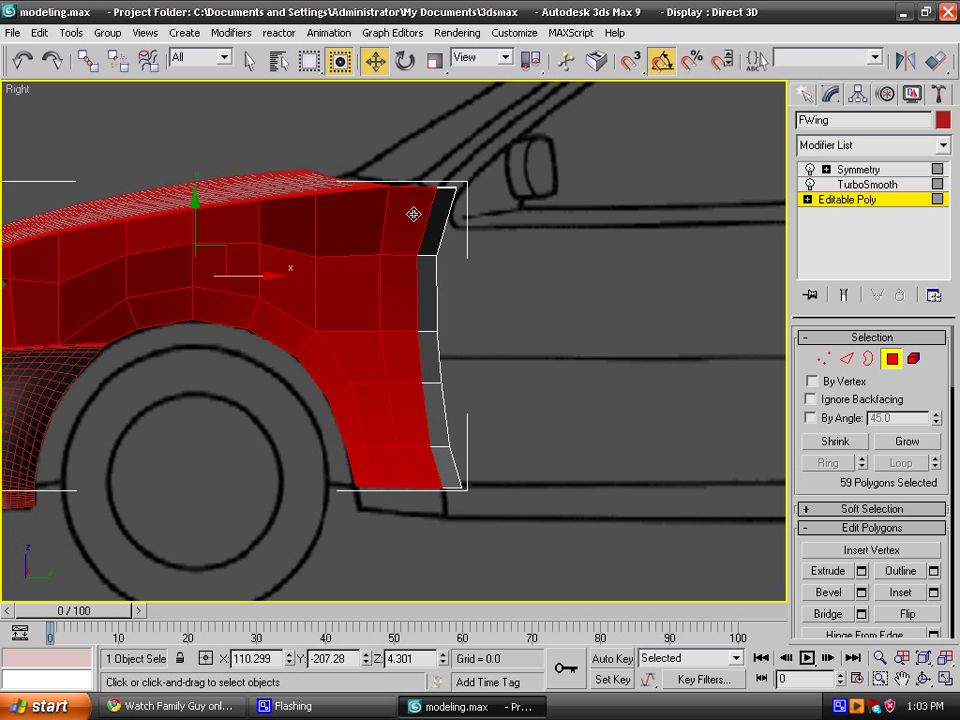
click(445, 227)
ctrl+click(425, 317)
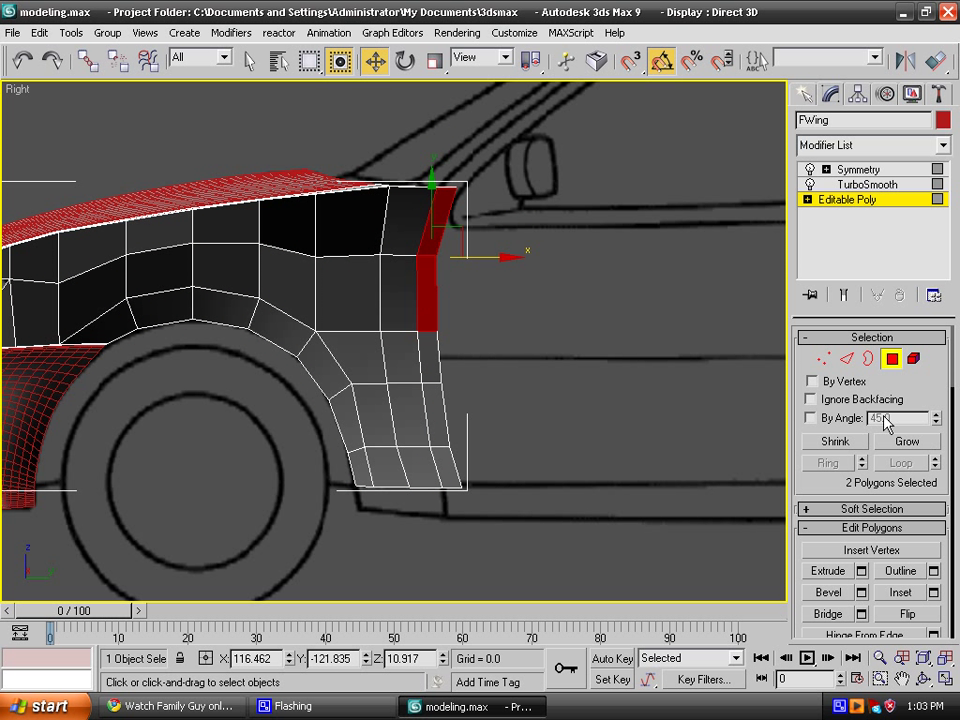
Chamfer the edge loop between the fender and the new strip by 0.21 with Open enabled to cut a gap.
click(846, 358)
click(427, 408)
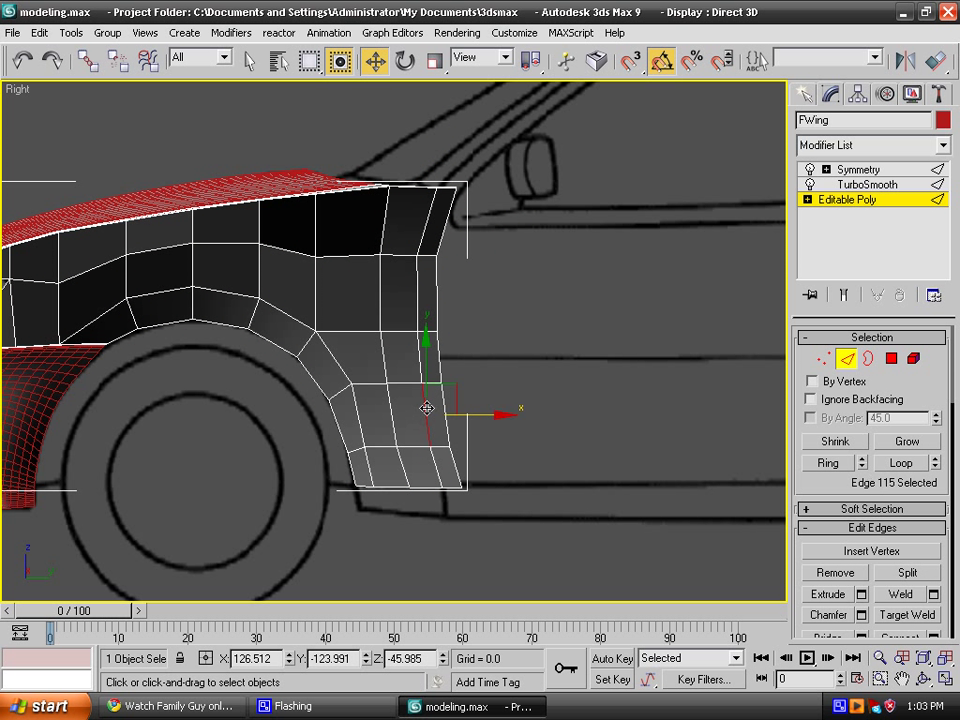
click(903, 463)
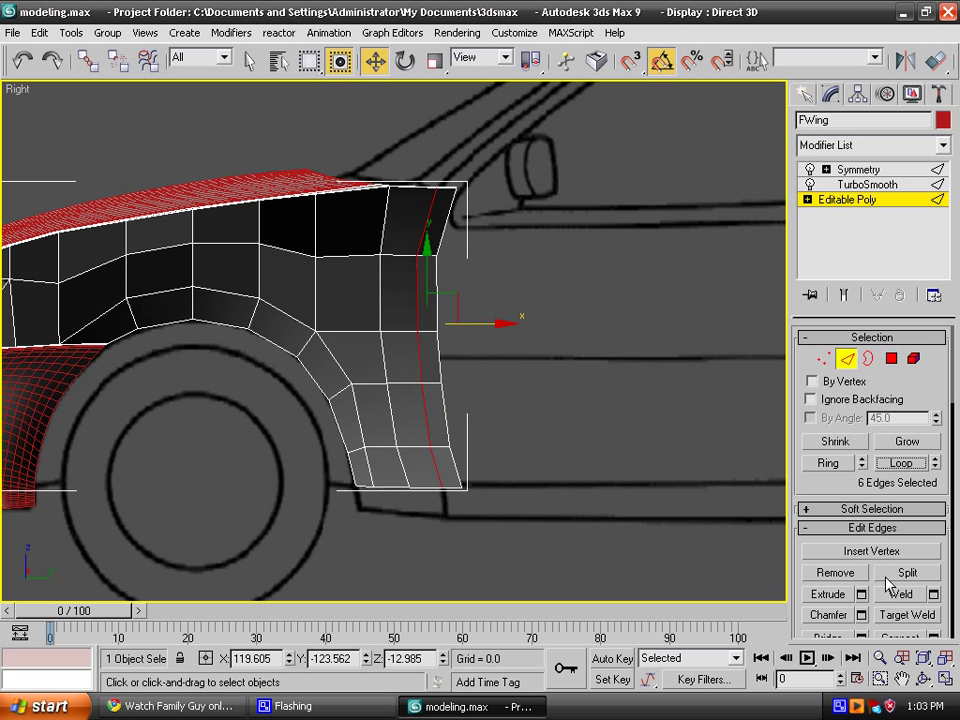
click(860, 614)
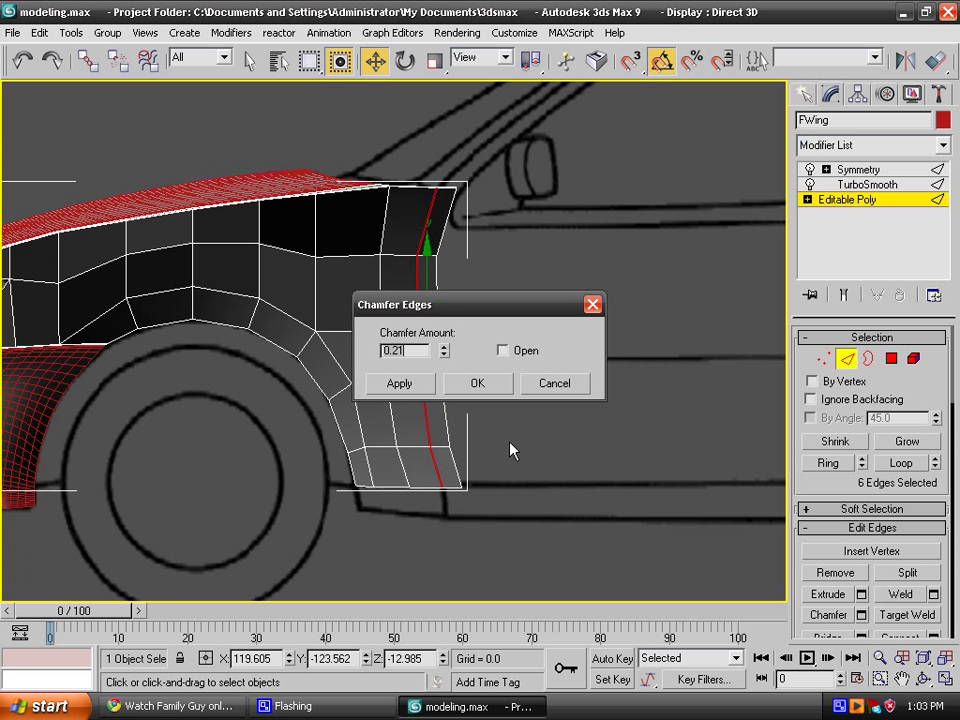
click(478, 384)
click(613, 371)
scroll(597, 374, up, 5)
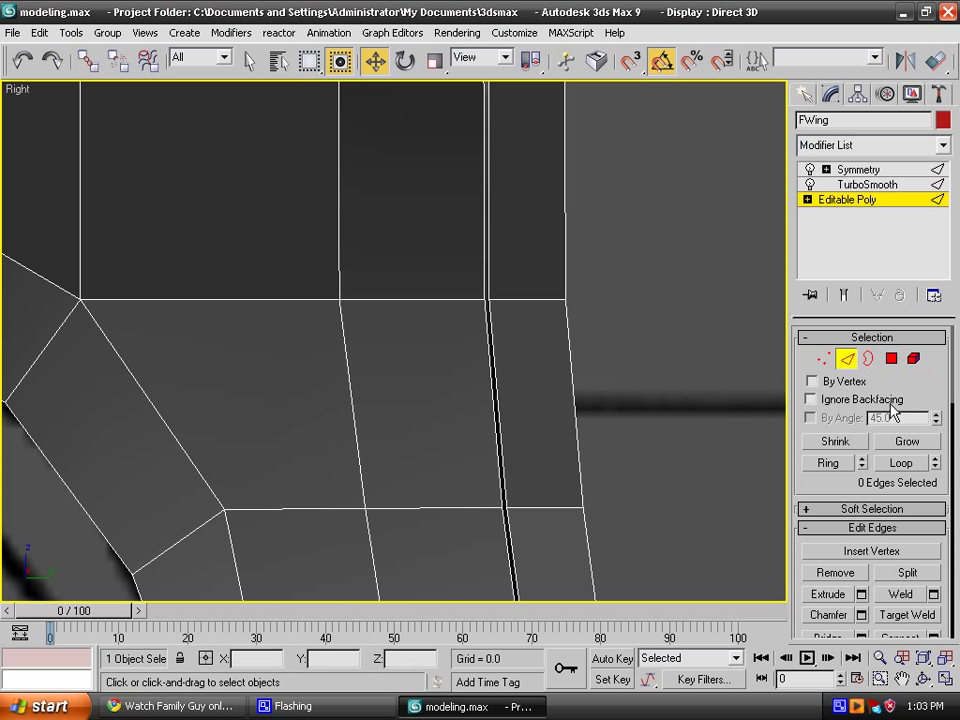
Reselect the edges on both sides of the gap and chamfer them by 0.21 with Open disabled.
key(ctrl+z)
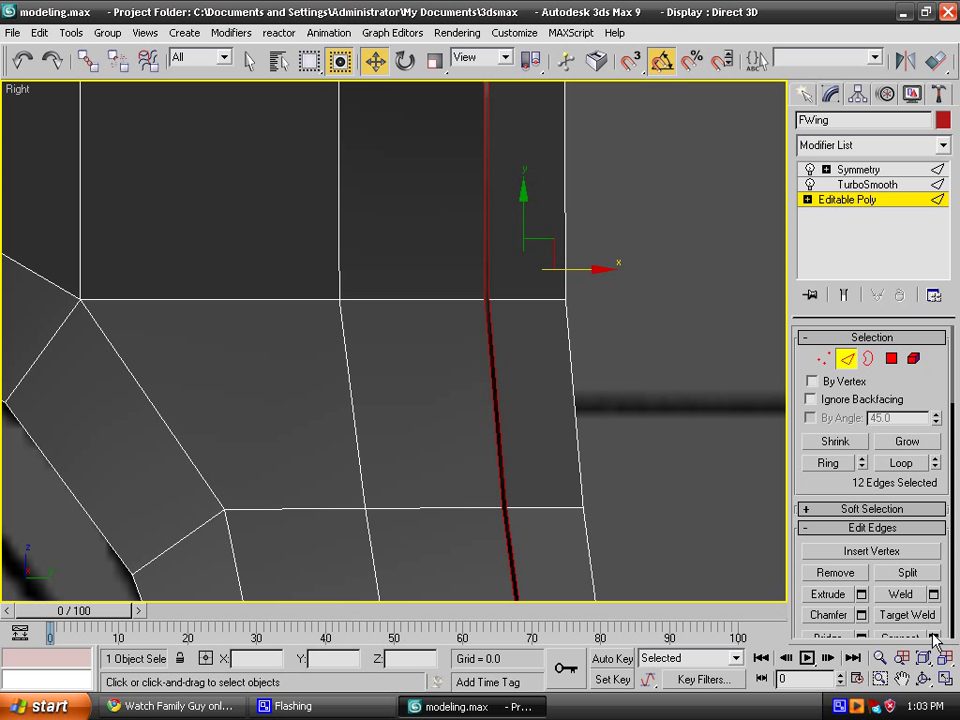
click(862, 616)
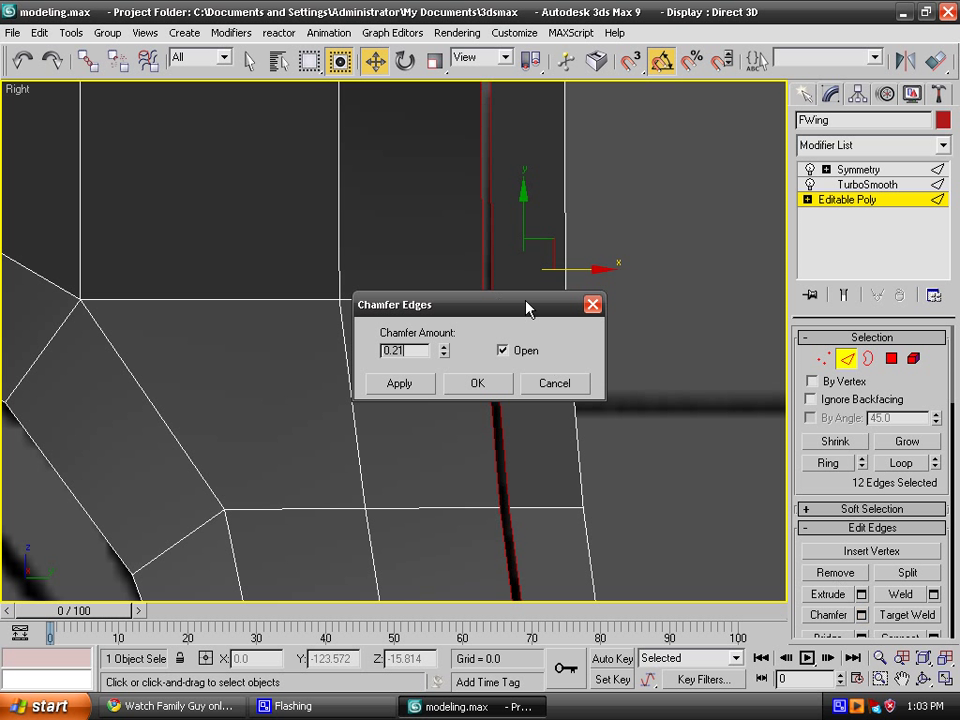
click(530, 347)
click(524, 352)
click(524, 352)
click(492, 385)
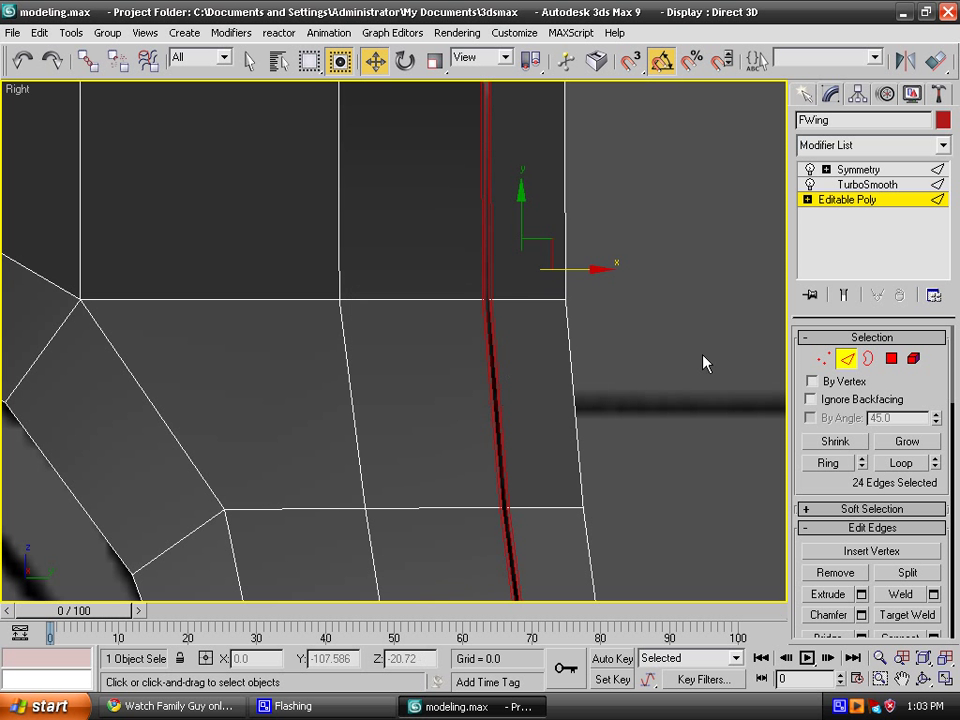
click(672, 358)
scroll(668, 359, down, 5)
scroll(668, 366, down, 2)
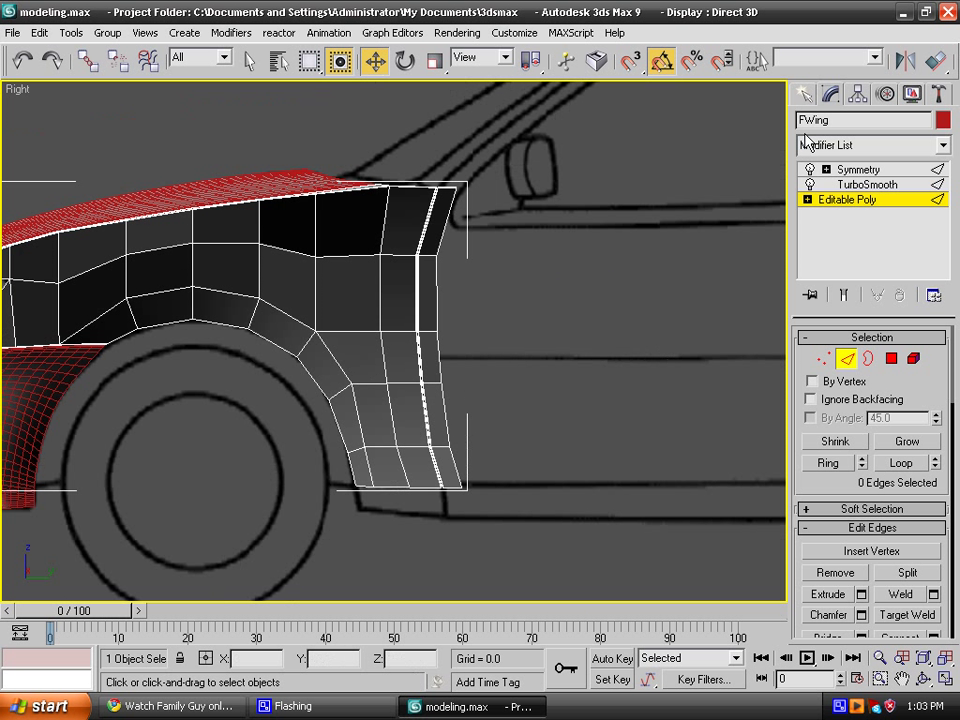
Detach all polygons of the strip behind the gap, including its narrow chamfer faces, as a separate object named Rood.
click(891, 358)
ctrl+click(428, 358)
ctrl+click(430, 402)
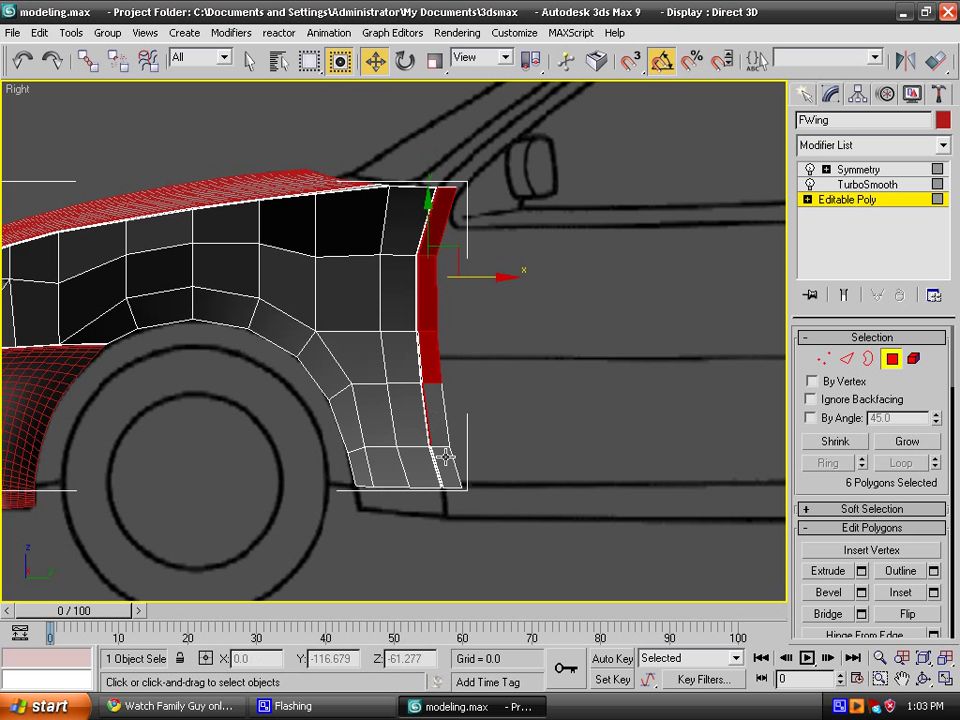
ctrl+click(433, 436)
ctrl+click(438, 470)
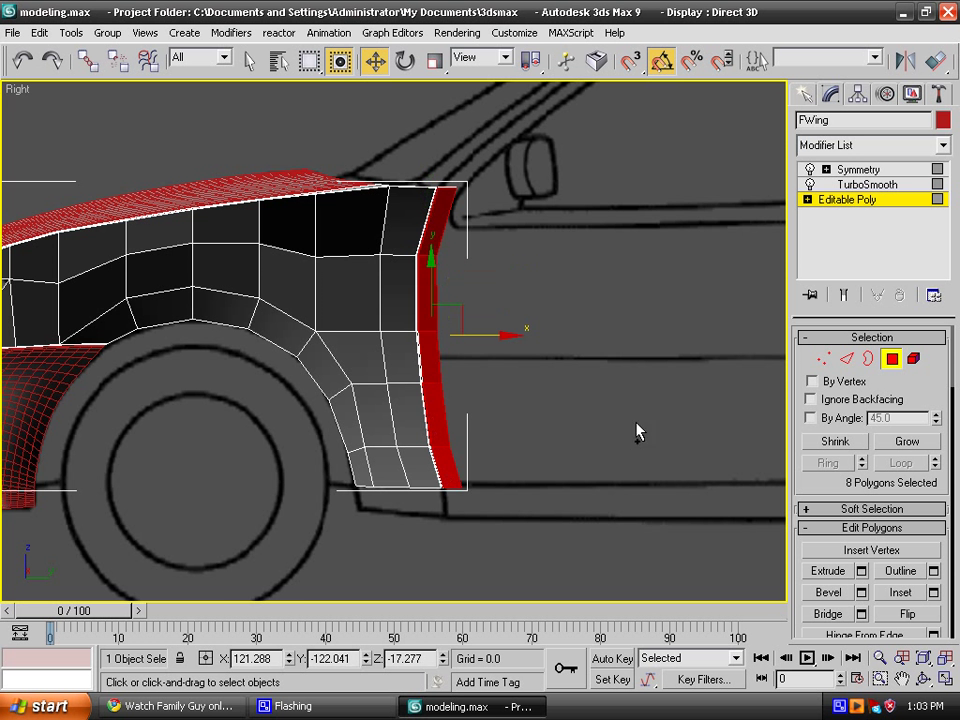
click(907, 441)
middle_drag(667, 311, 673, 379)
scroll(650, 374, up, 4)
middle_drag(619, 206, 535, 10)
scroll(663, 397, down, 1)
middle_drag(663, 398, 677, 144)
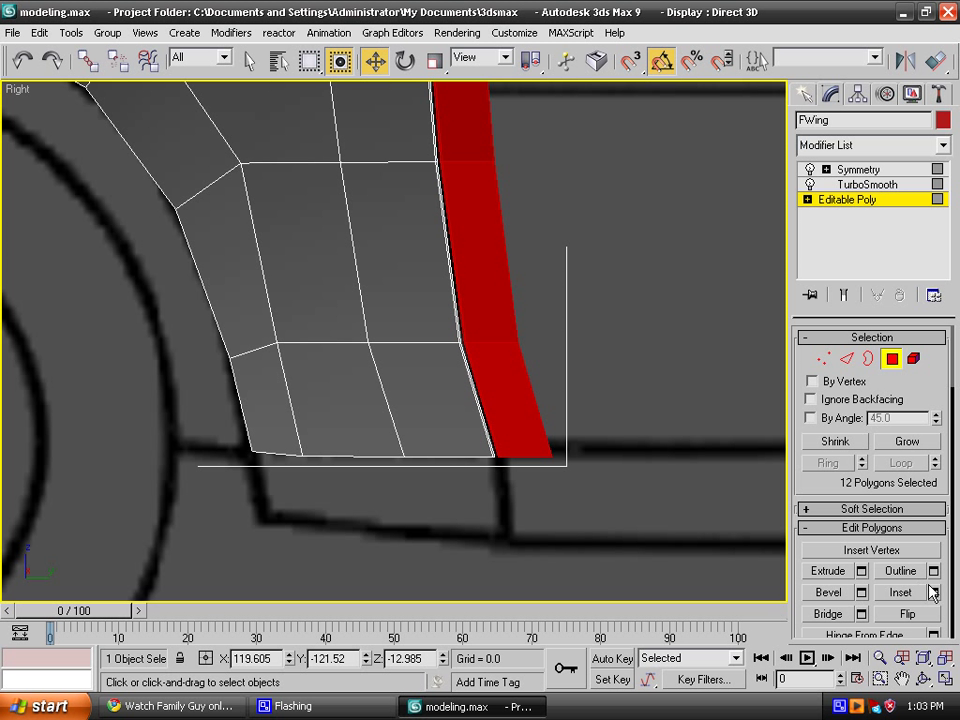
scroll(940, 445, down, 5)
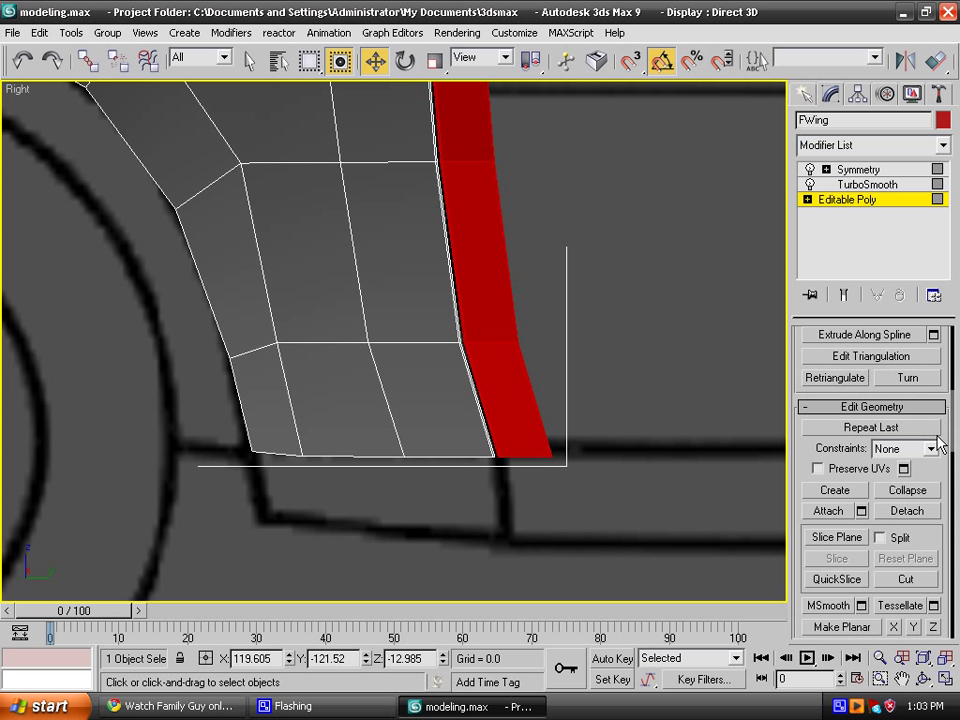
click(910, 511)
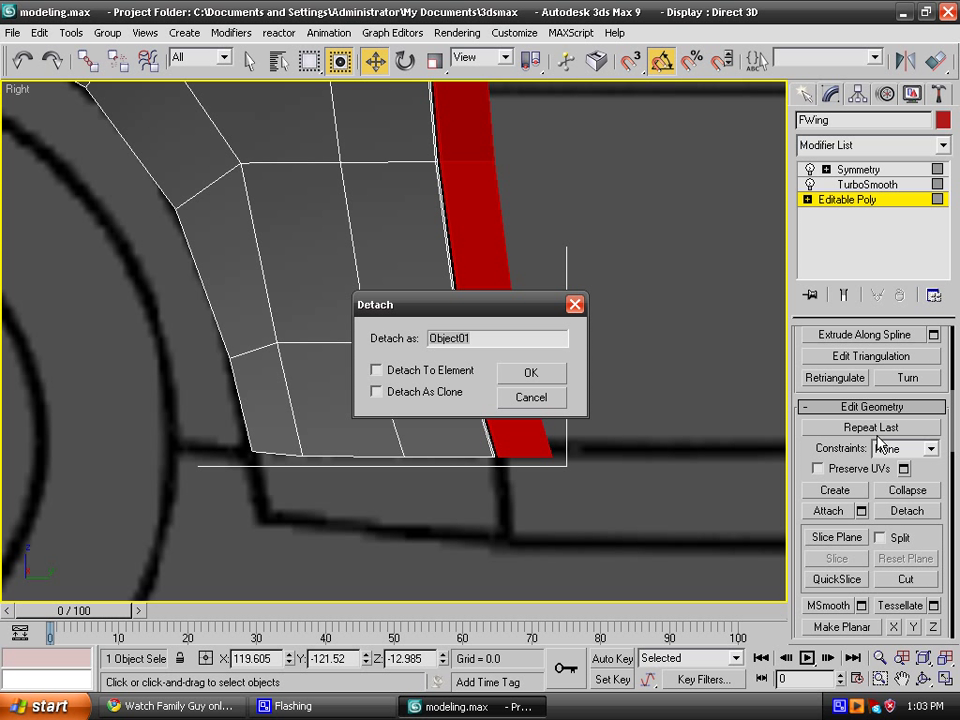
text(Rood)
key(Return)
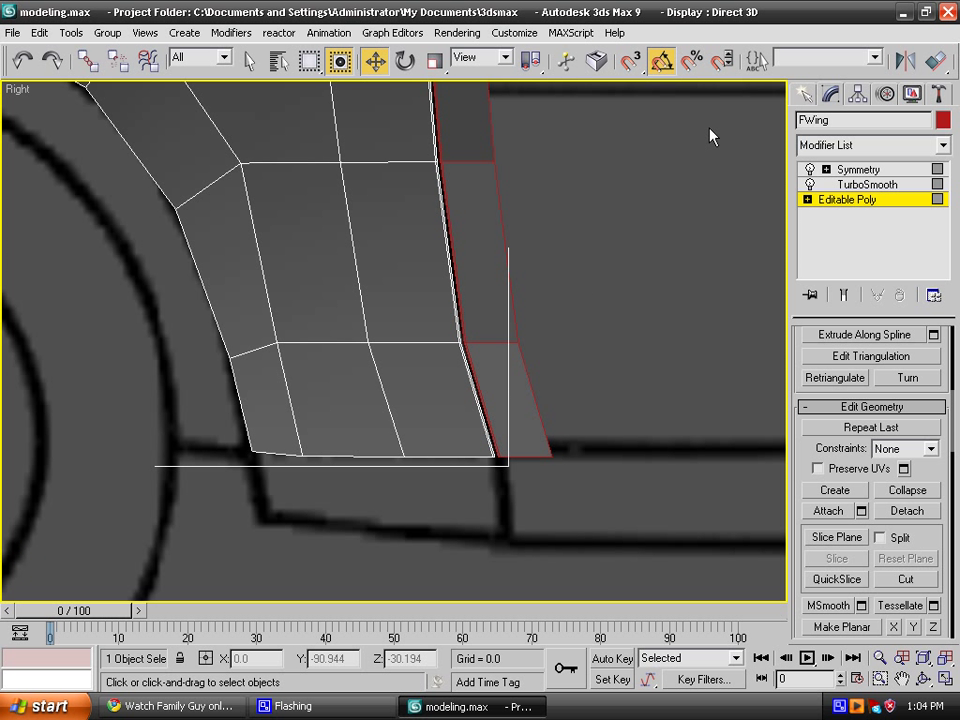
Turn off the Symmetry and TurboSmooth modifiers on FWing.
scroll(666, 439, down, 3)
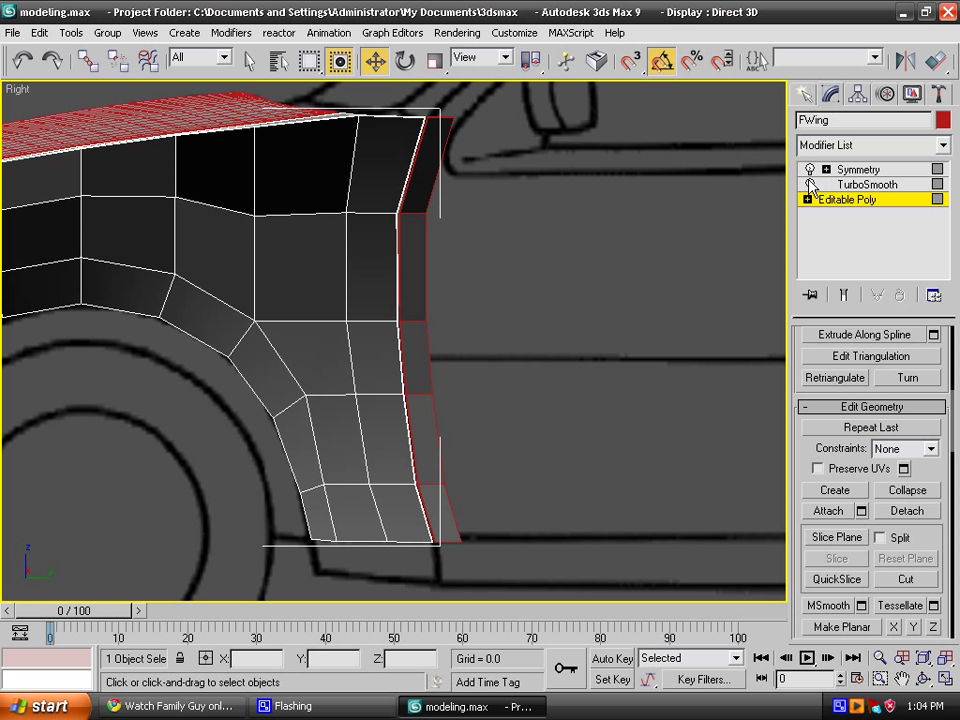
click(809, 171)
click(810, 185)
middle_drag(525, 285, 558, 324)
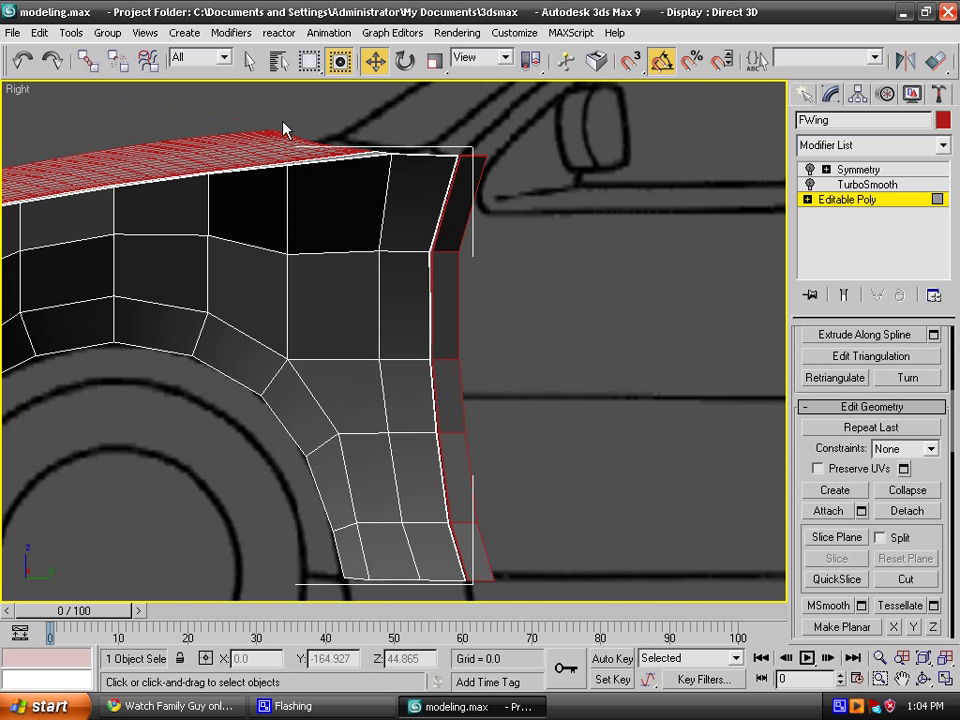
Leave the fender's sub-object editing, then select the detached strip Rood and show its modifier settings.
click(800, 95)
click(576, 285)
click(456, 290)
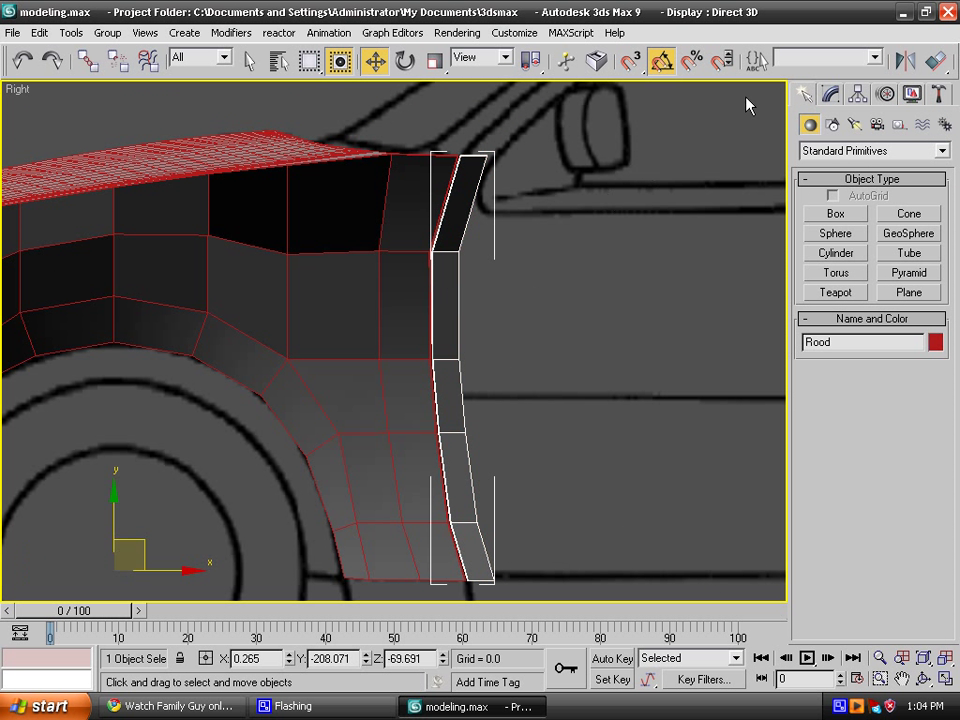
click(831, 94)
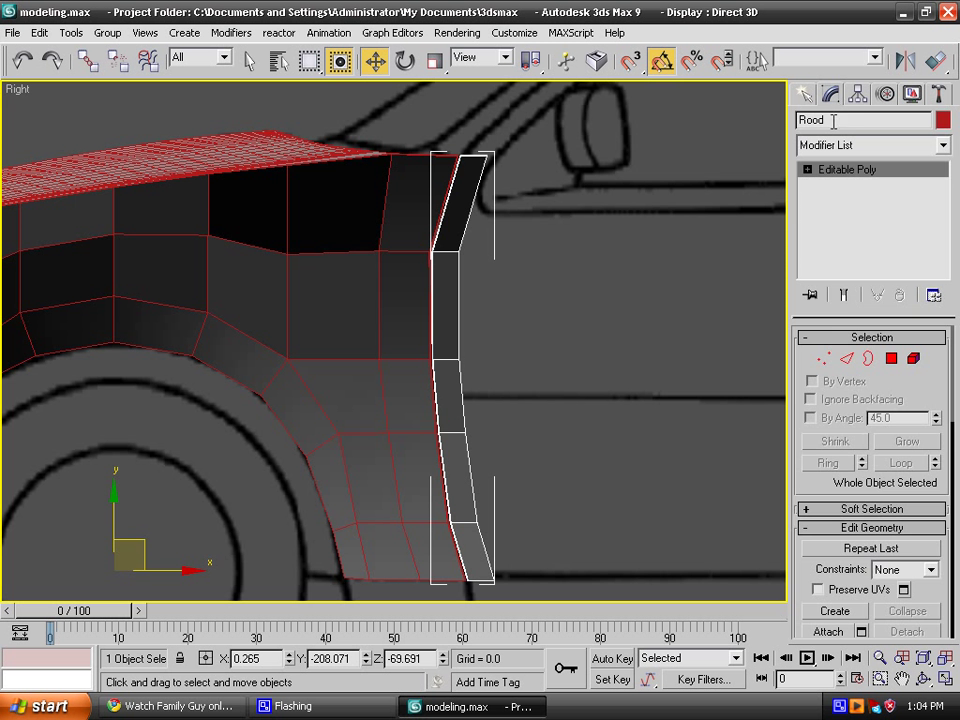
click(719, 326)
Select all four car body objects and set their object color to black.
scroll(650, 360, down, 5)
drag(497, 506, 135, 264)
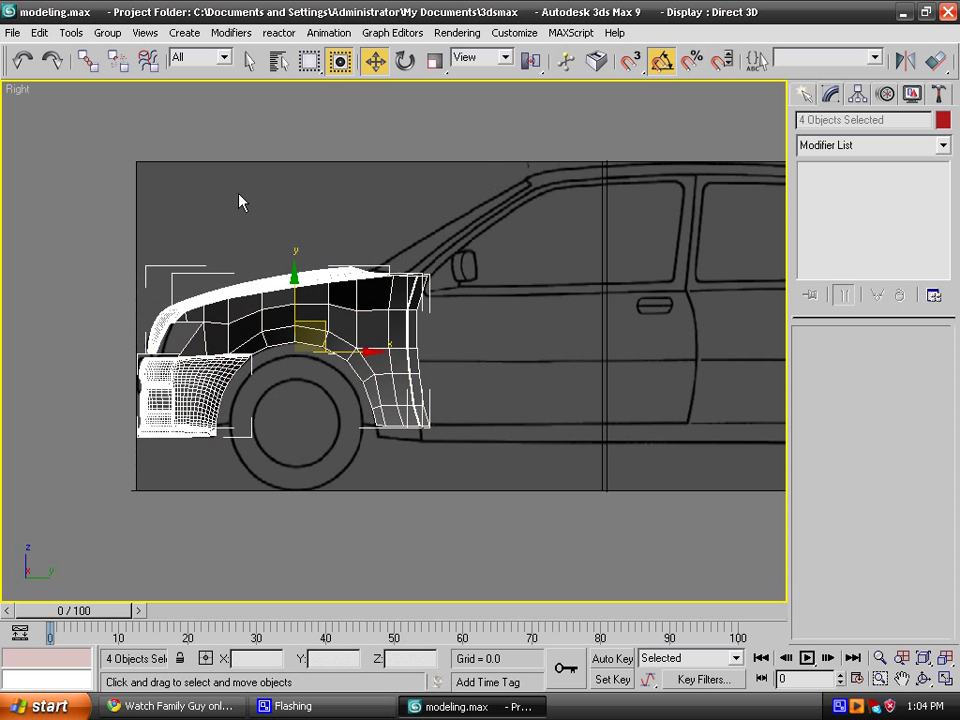
click(938, 119)
click(622, 398)
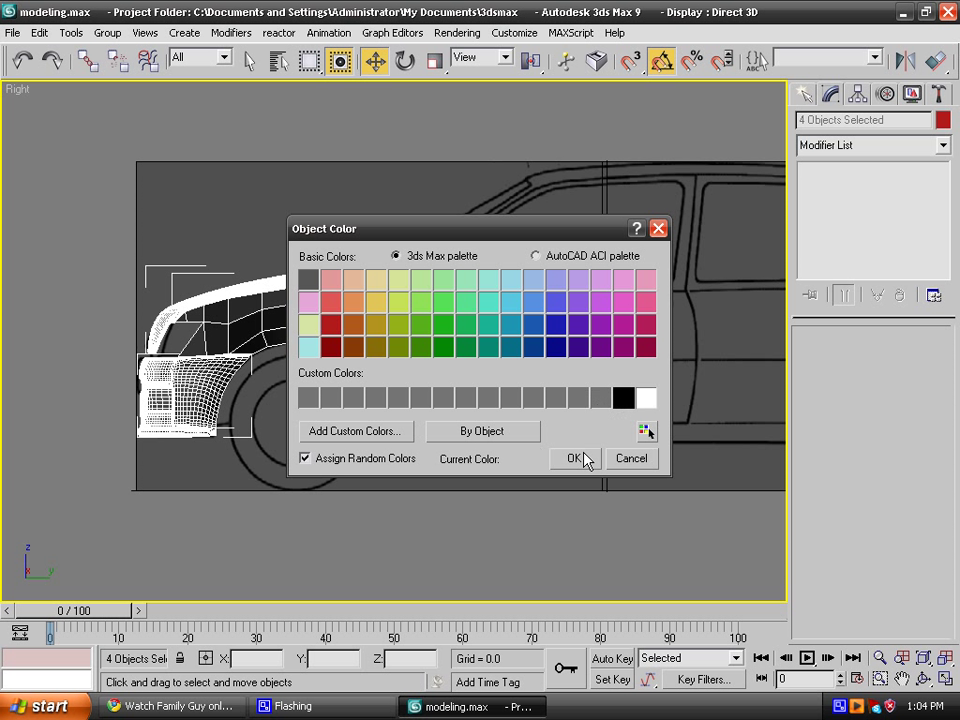
click(573, 458)
click(564, 459)
scroll(540, 440, up, 5)
scroll(537, 436, down, 5)
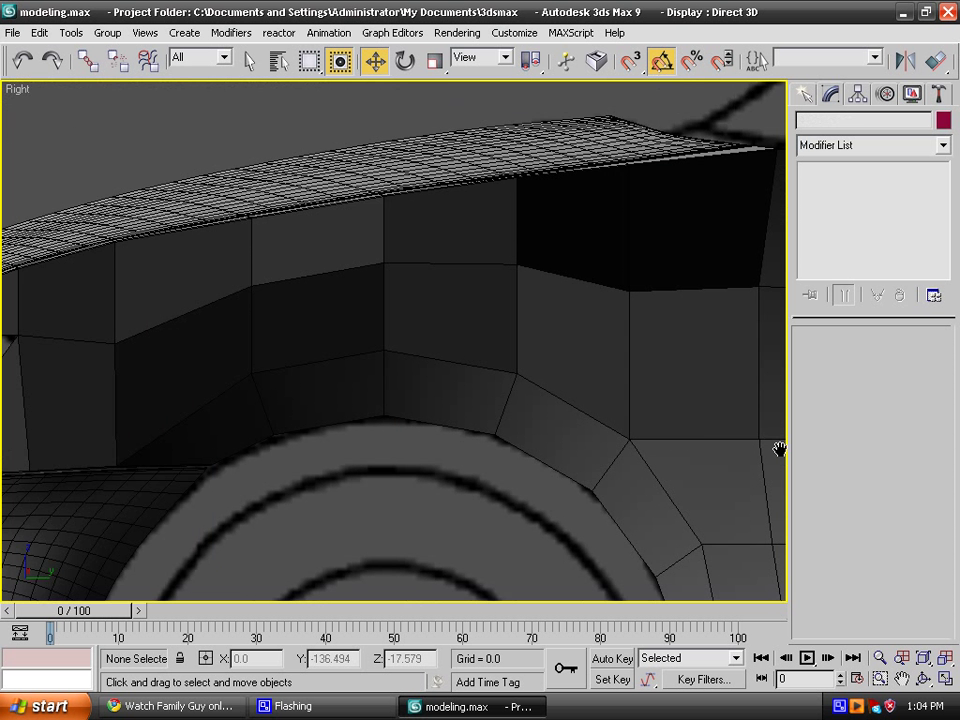
Turn off the TurboSmooth and Symmetry modifiers on both the front bumper FBumper and the Hood.
click(264, 407)
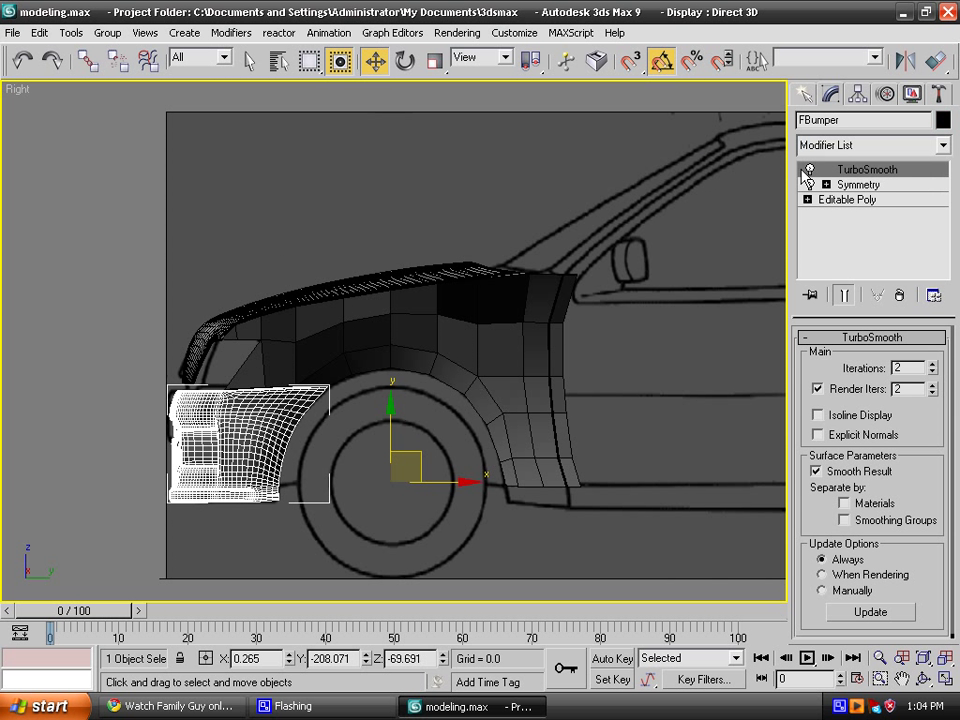
click(809, 171)
click(810, 186)
click(717, 334)
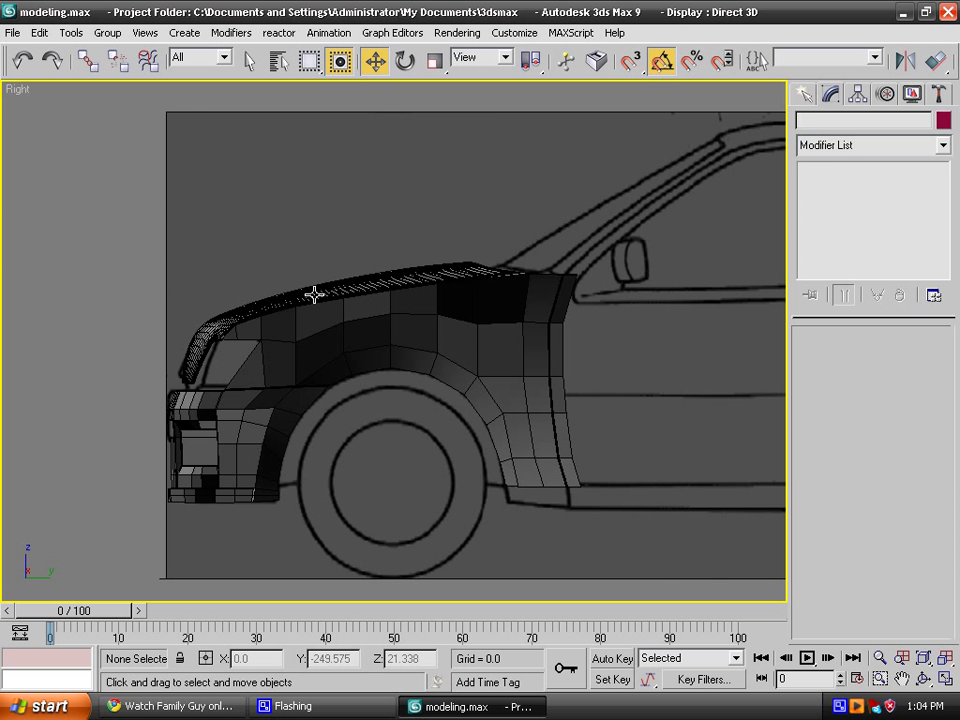
click(314, 294)
click(810, 170)
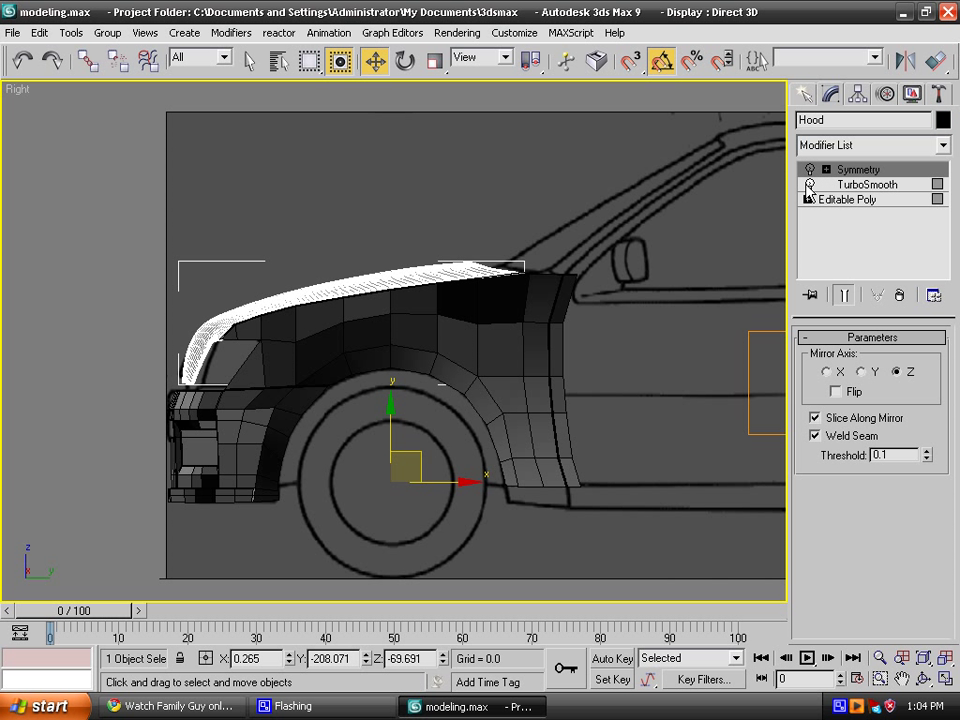
click(664, 352)
Select the uppermost rear edge of the detached strip Rood in edge sub-object mode.
middle_drag(664, 352, 470, 297)
scroll(470, 297, up, 2)
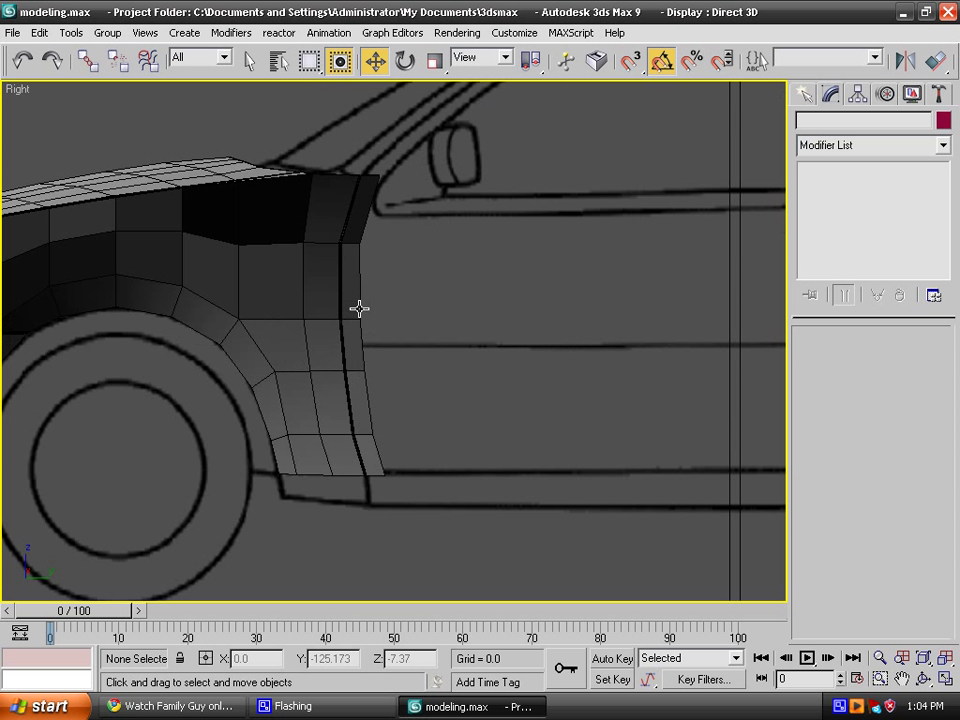
click(360, 309)
click(851, 363)
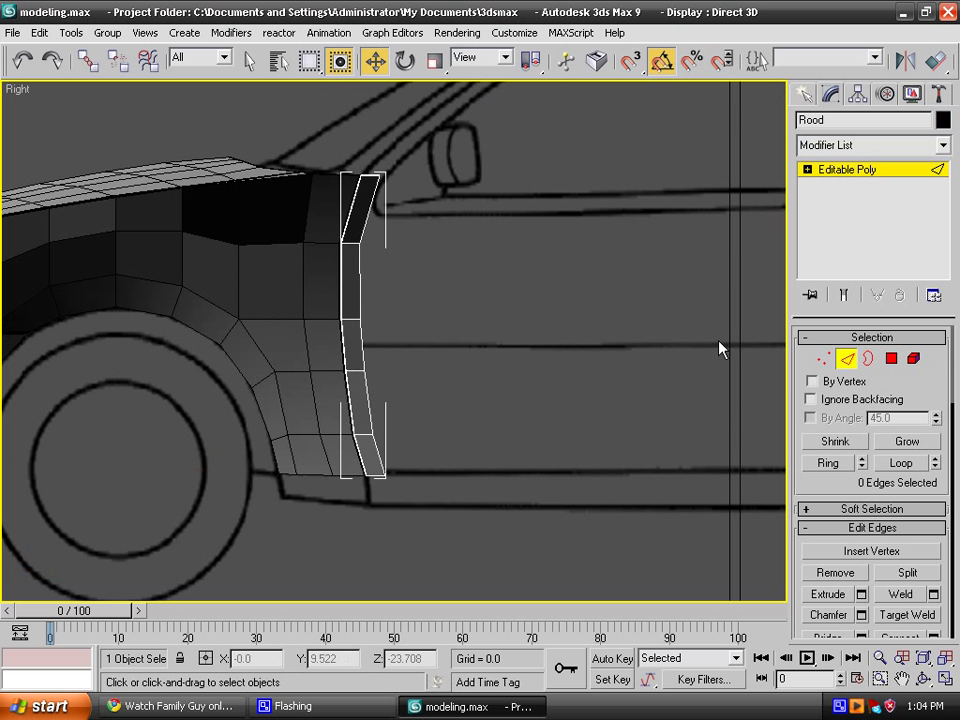
click(366, 229)
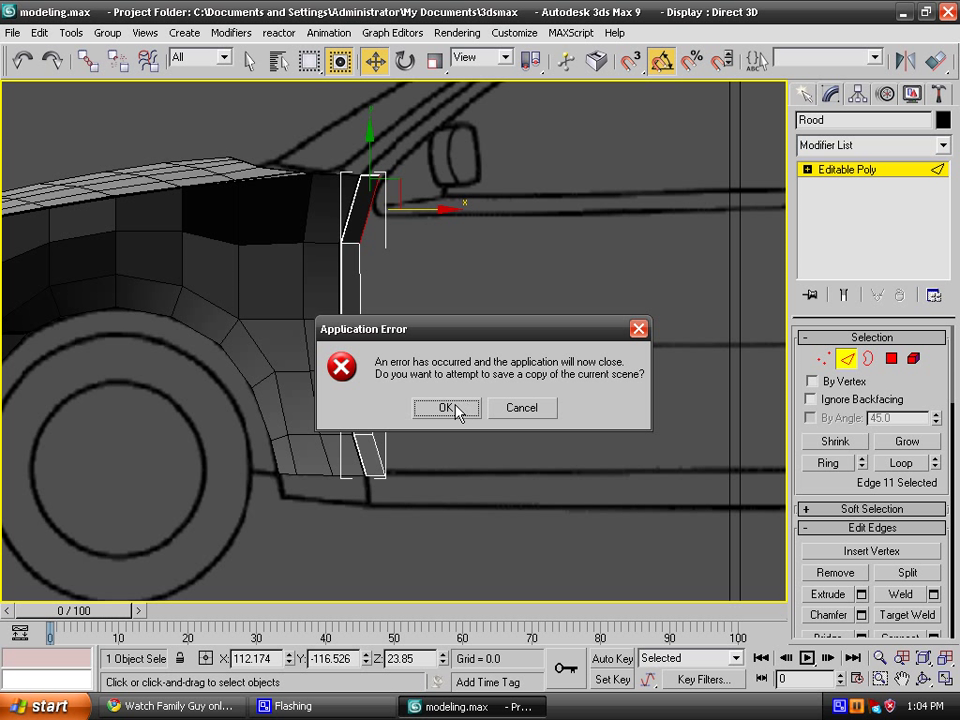
Save a recovery copy of the scene and close the error report without sending it.
click(446, 408)
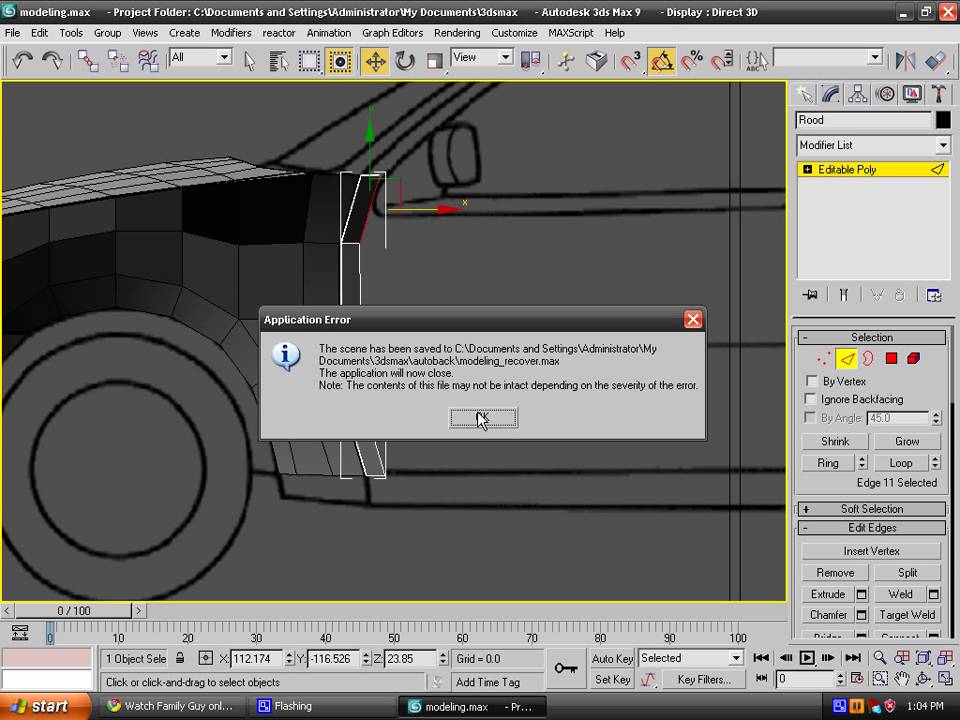
click(481, 419)
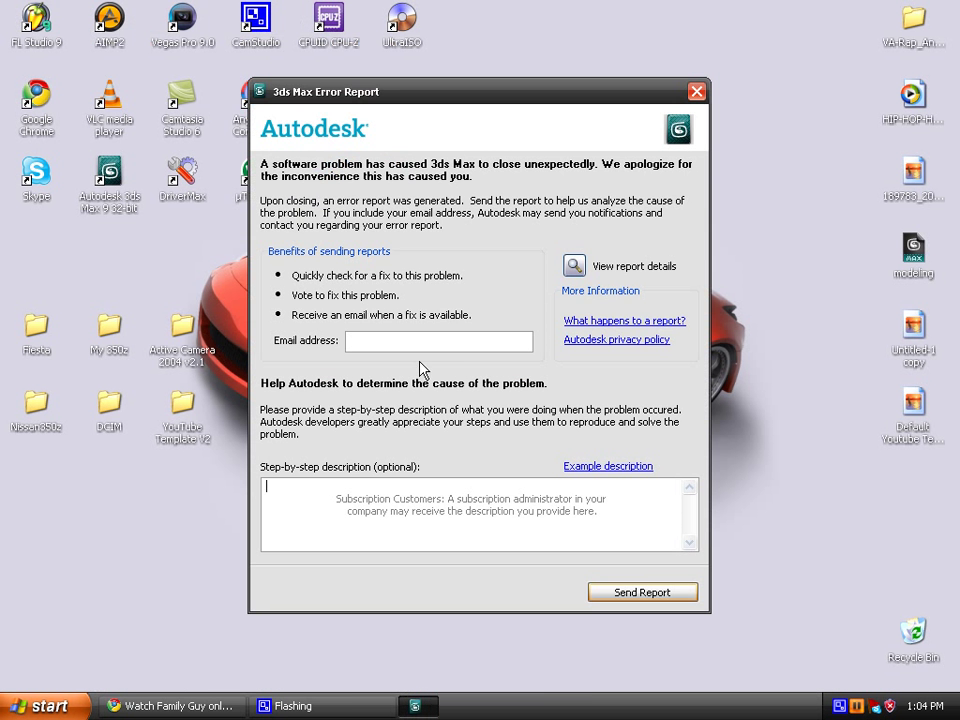
click(698, 92)
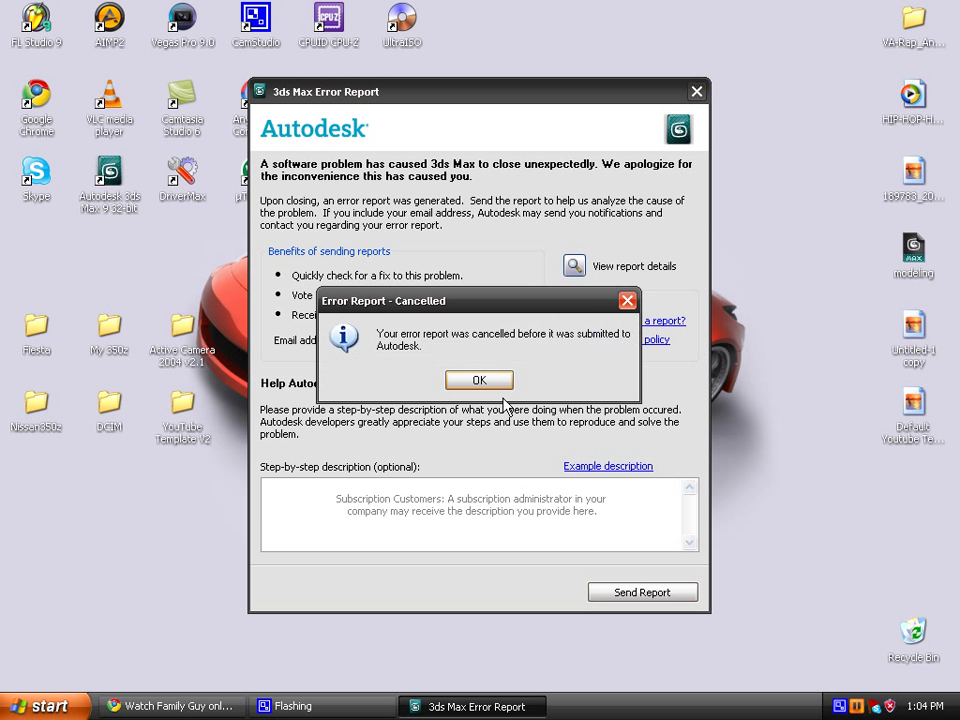
click(479, 380)
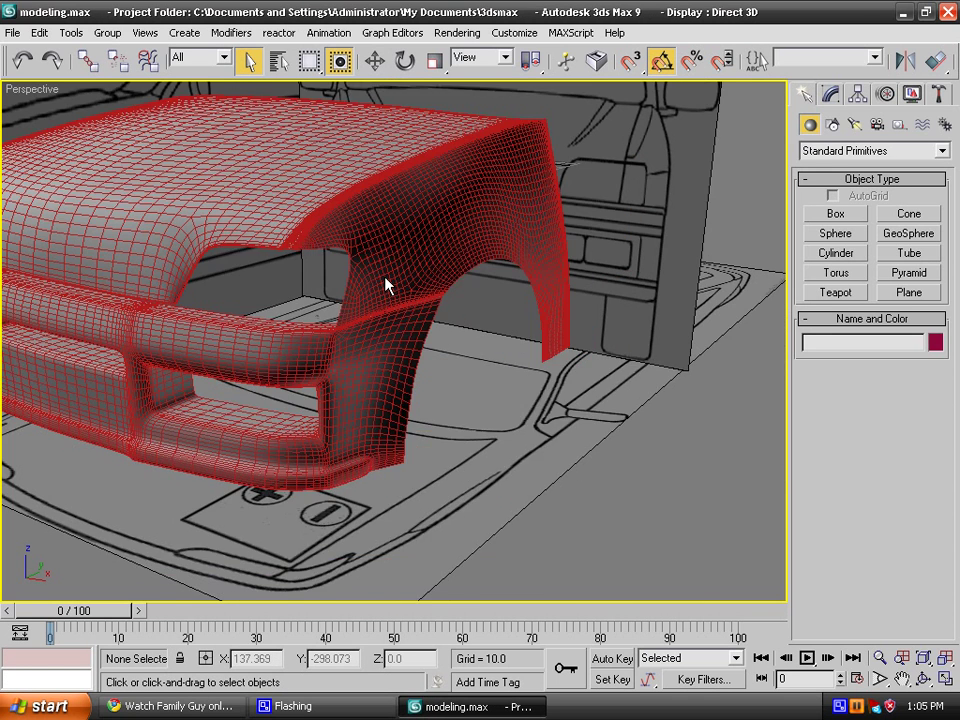
Open the recent scene modeling_recover.max from the autoback folder, discarding changes to the current scene.
alt+middle_drag(388, 285, 448, 281)
click(455, 231)
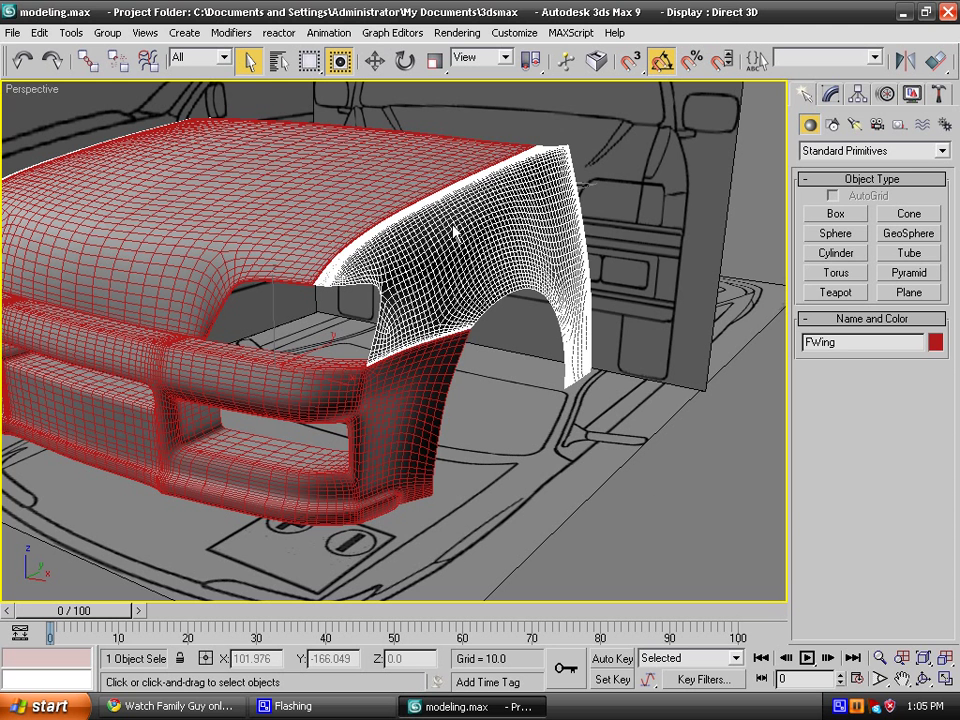
click(664, 505)
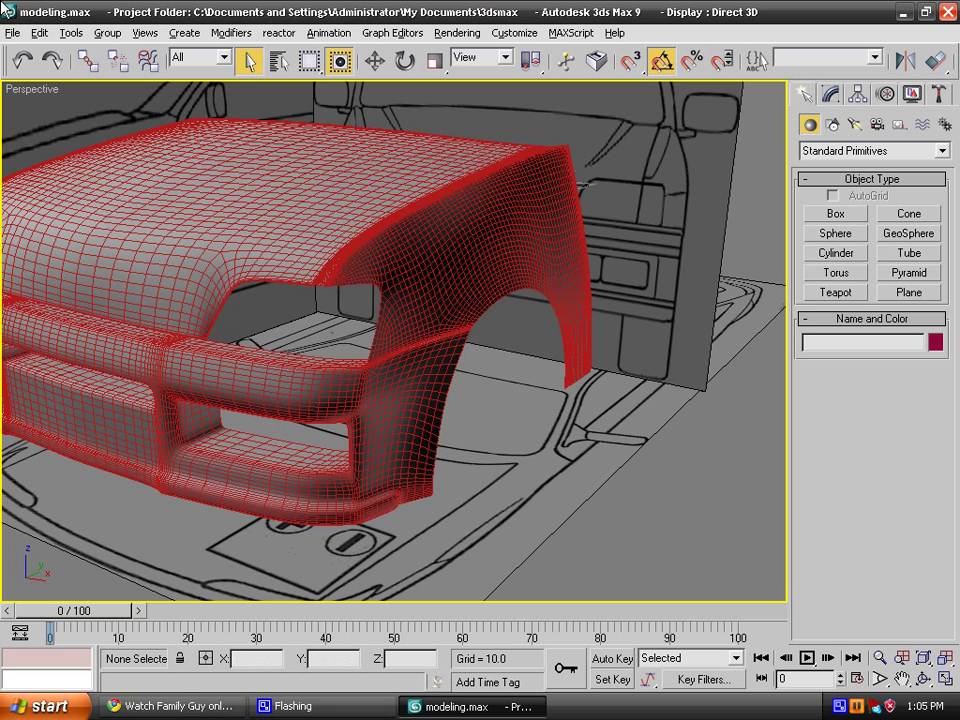
click(12, 32)
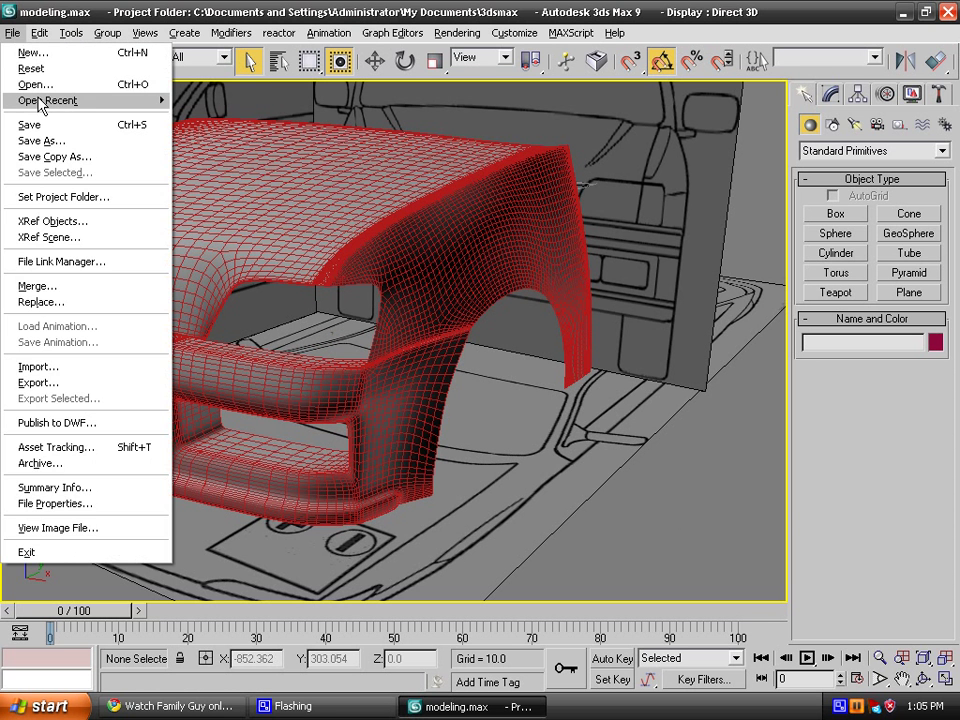
mouse_move(40, 100)
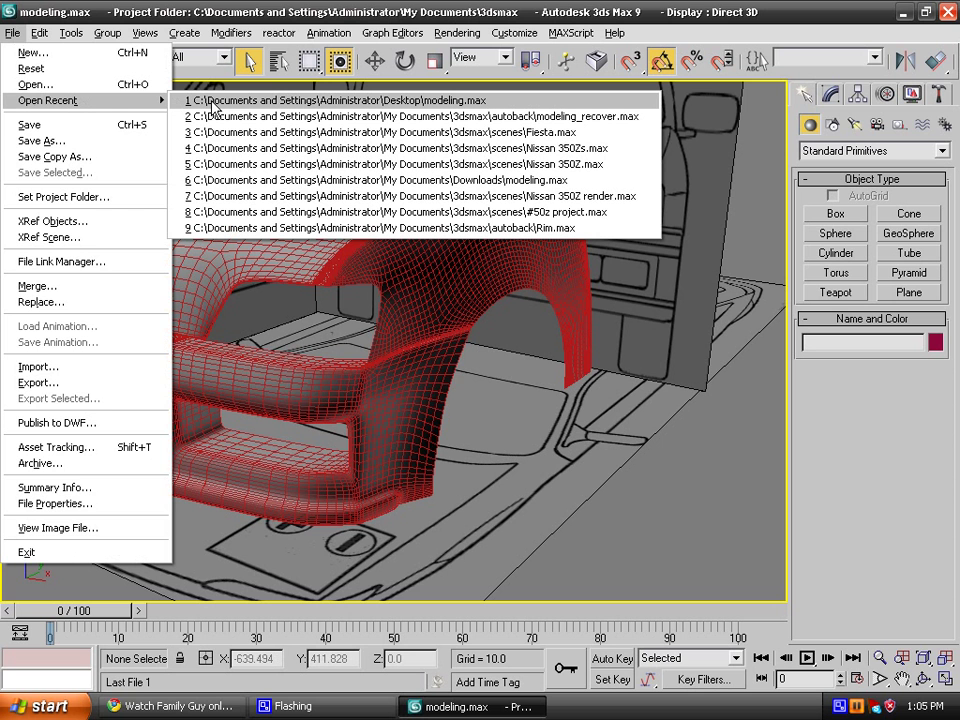
click(325, 117)
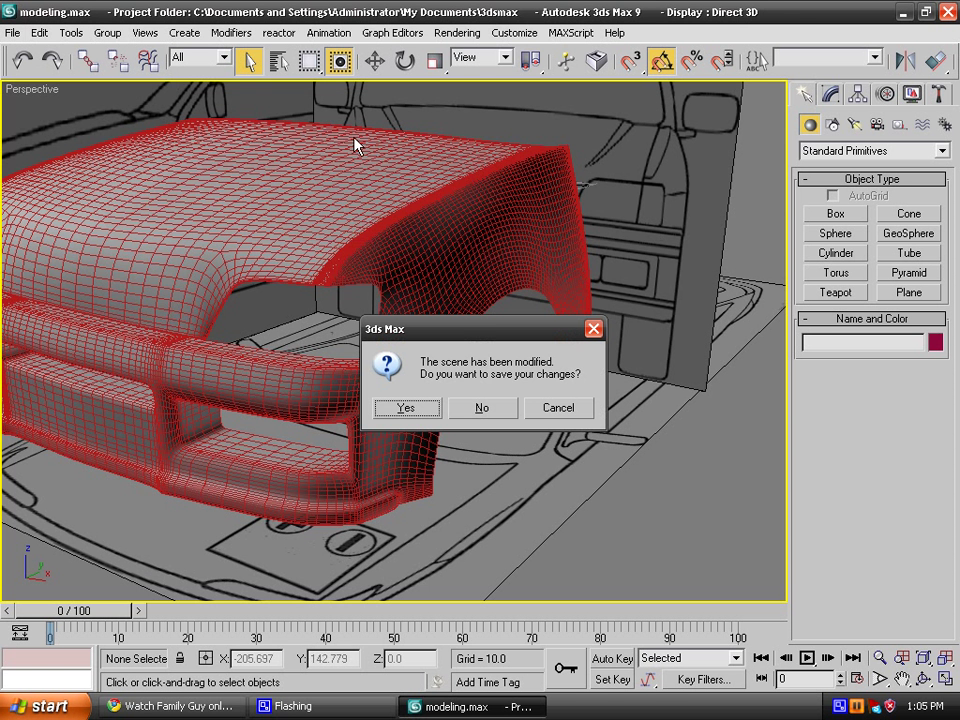
click(481, 407)
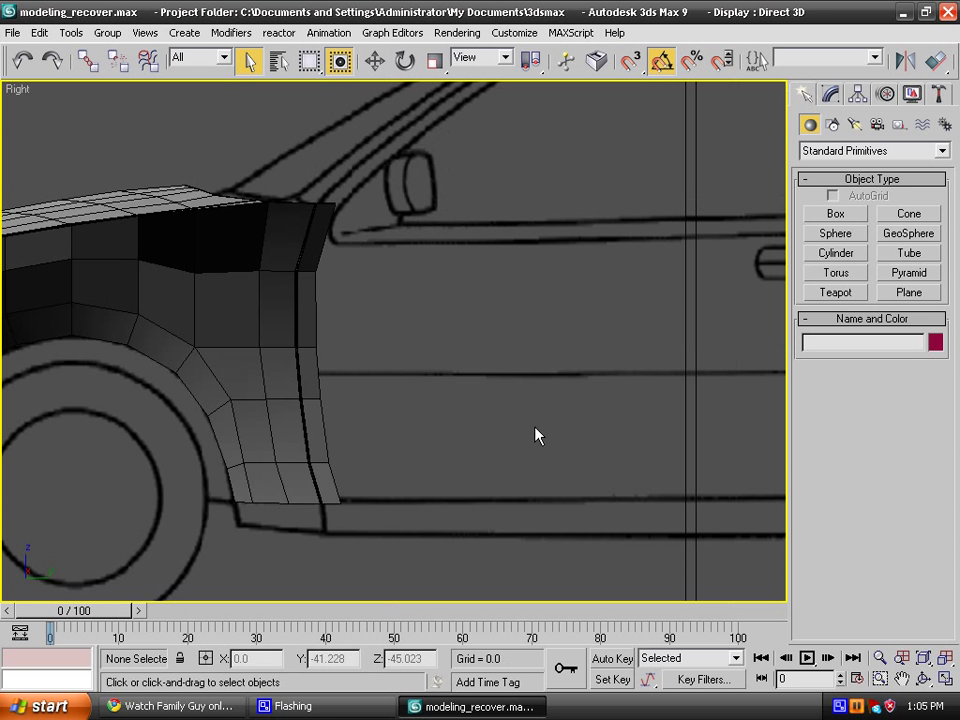
Connect the edge ring of Rood's top section with one segment, slid level with the lower window sill line.
scroll(400, 340, up, 3)
click(217, 220)
middle_drag(321, 168, 335, 300)
key(1)
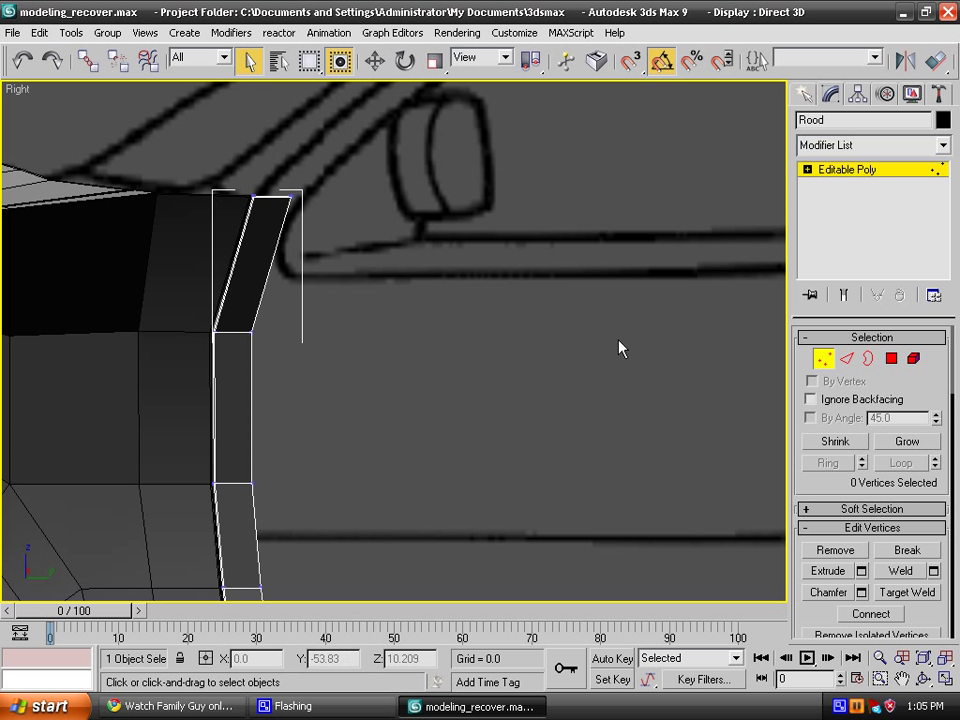
click(847, 358)
click(270, 290)
click(229, 294)
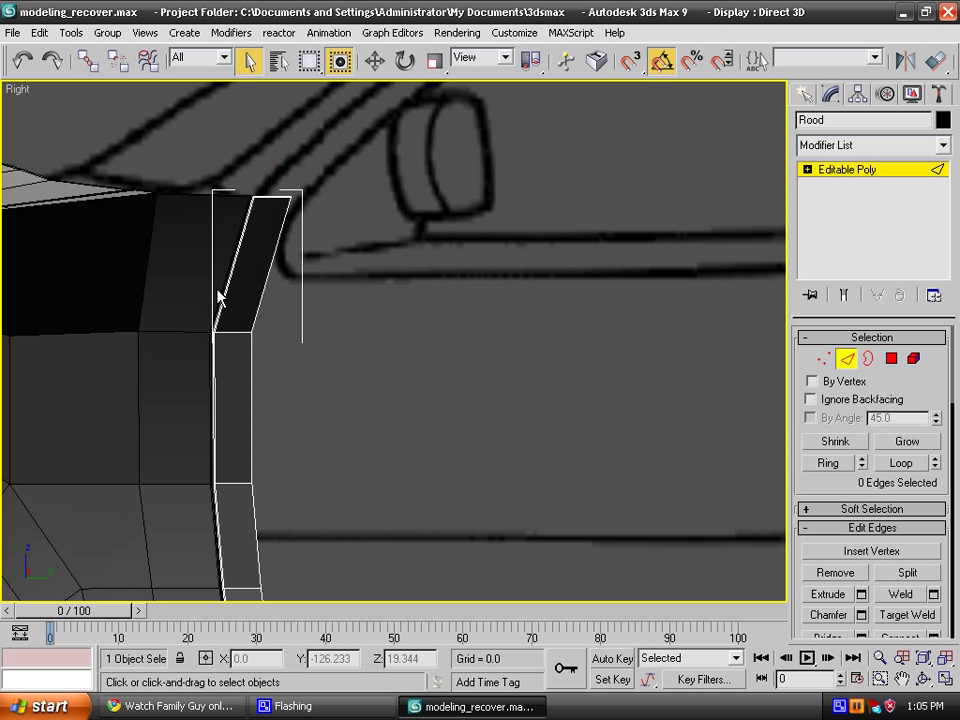
click(218, 300)
click(829, 462)
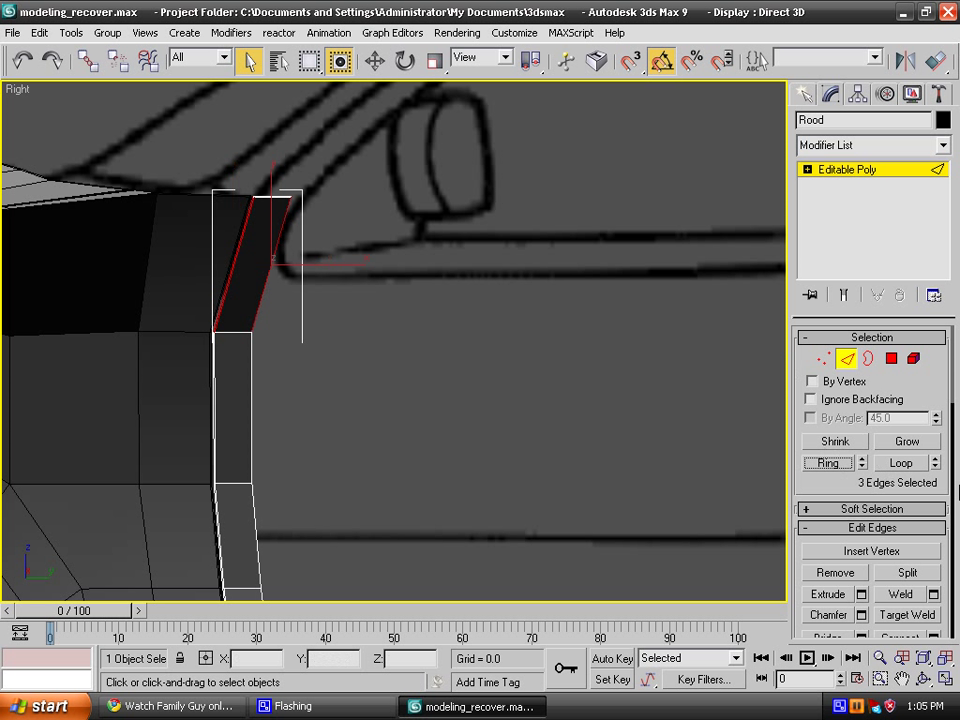
click(936, 638)
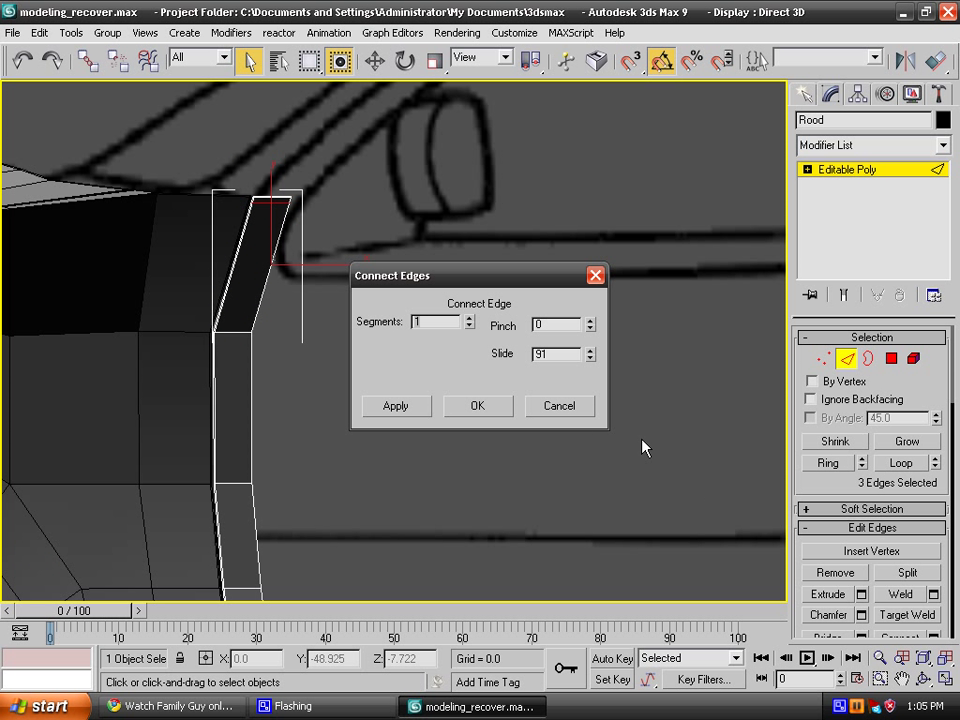
drag(589, 362, 584, 520)
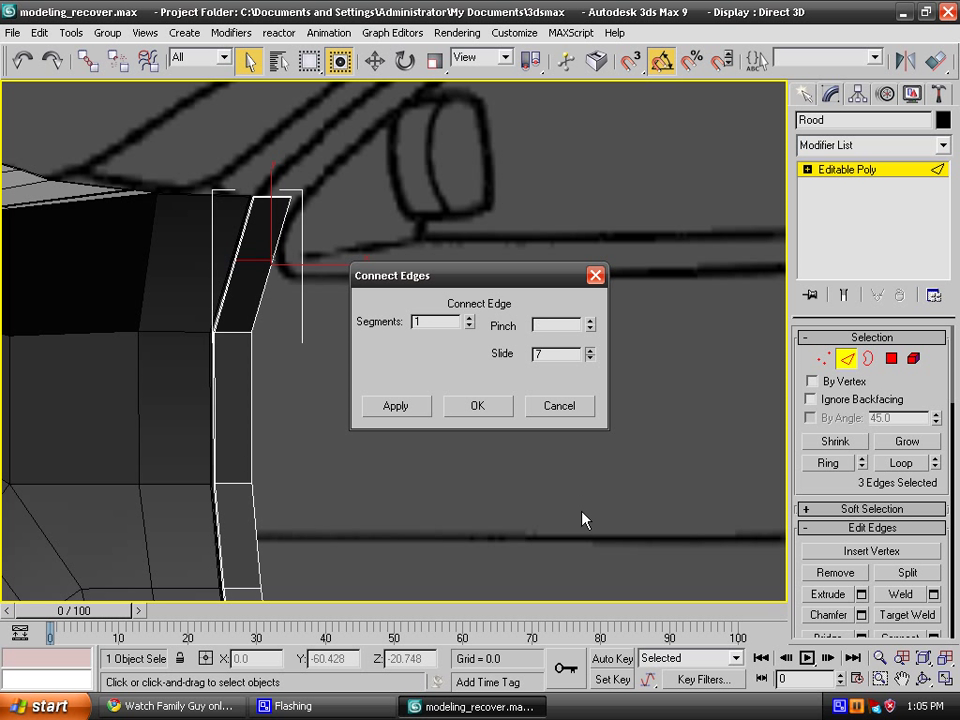
click(476, 406)
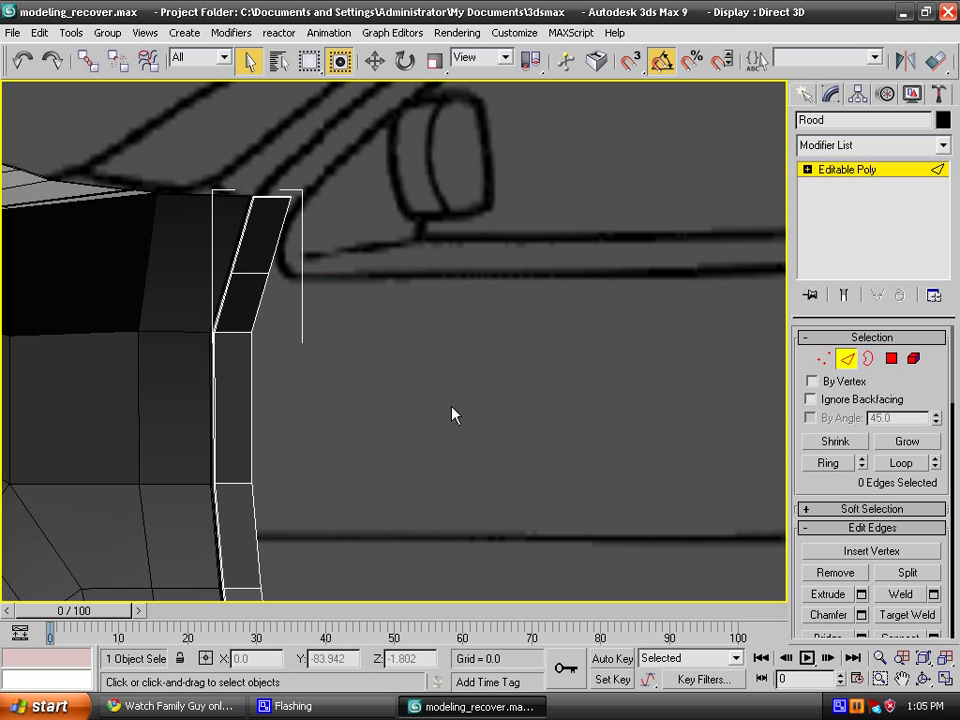
Extend Rood's rear edge loop below the new segment rearward in three successive sections, ending just short of the door's rear outline.
key(1)
key(2)
click(901, 462)
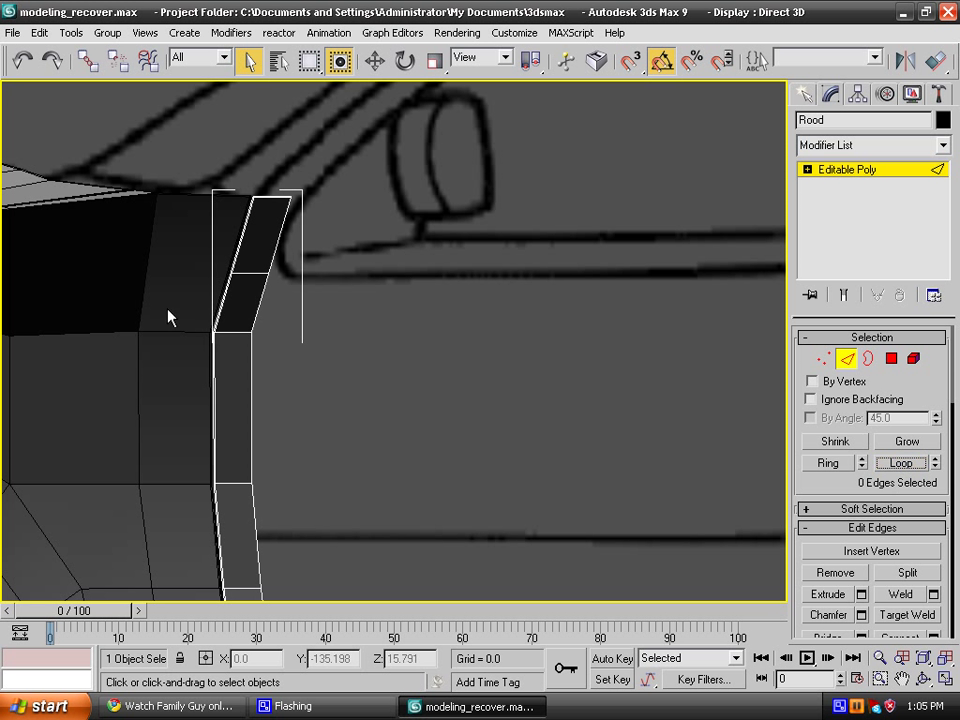
click(257, 318)
click(901, 462)
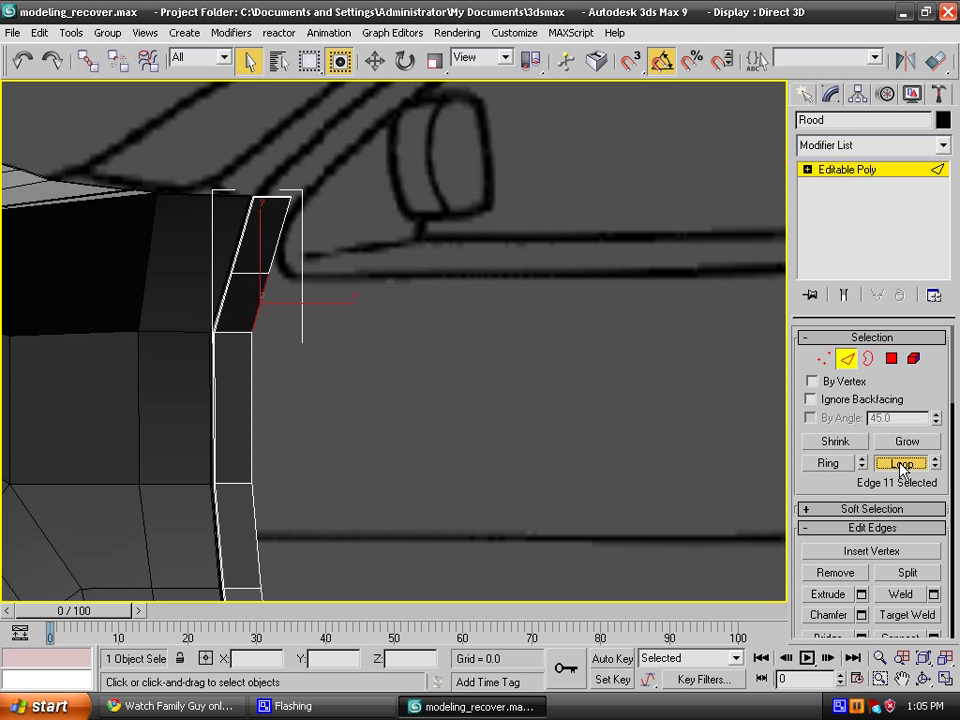
scroll(396, 347, down, 3)
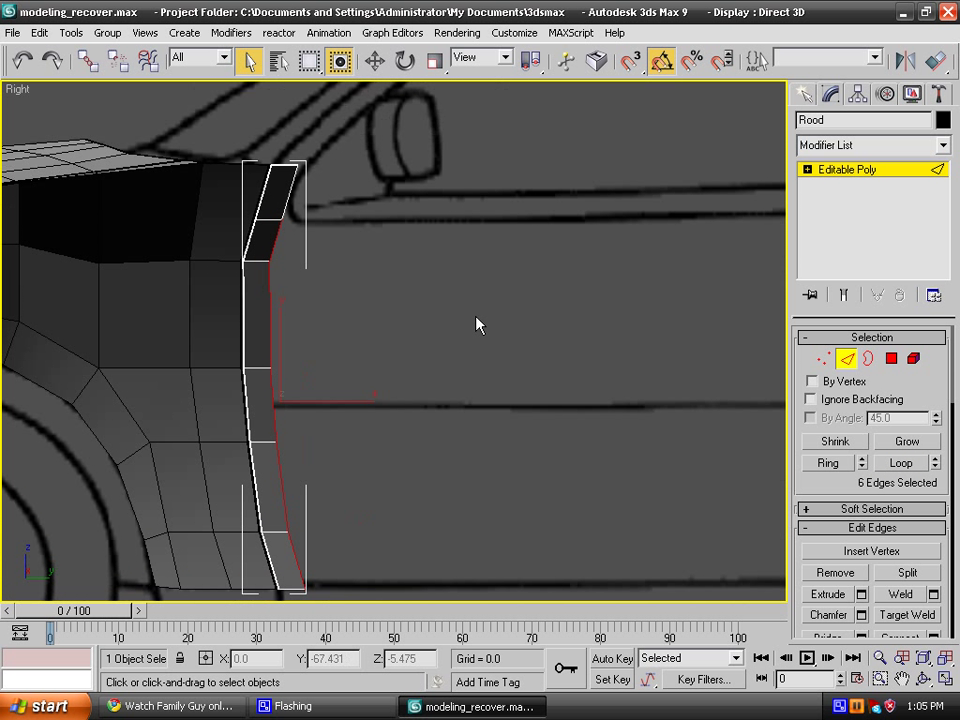
click(375, 61)
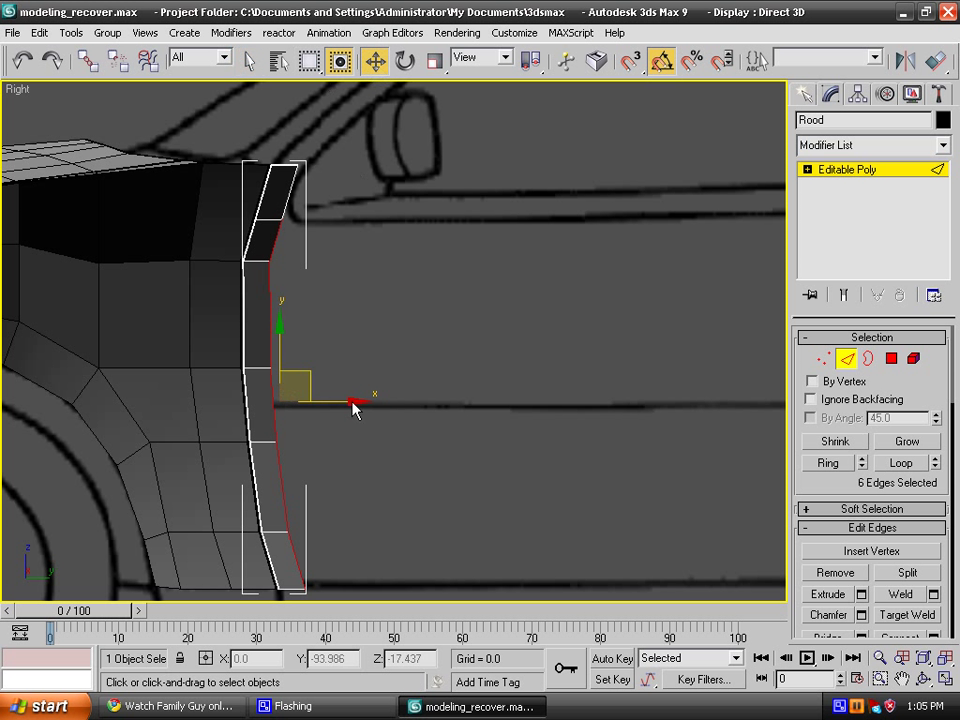
shift+drag(350, 405, 540, 411)
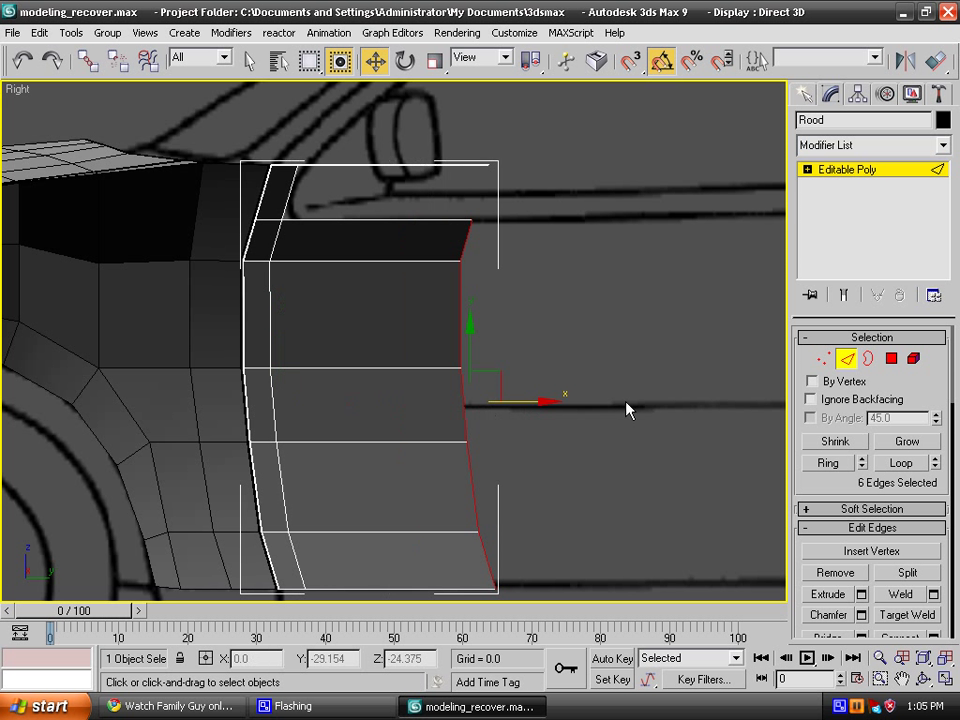
mouse_move(628, 407)
middle_down()
mouse_move(356, 311)
mouse_move(392, 305)
mouse_move(390, 320)
middle_up()
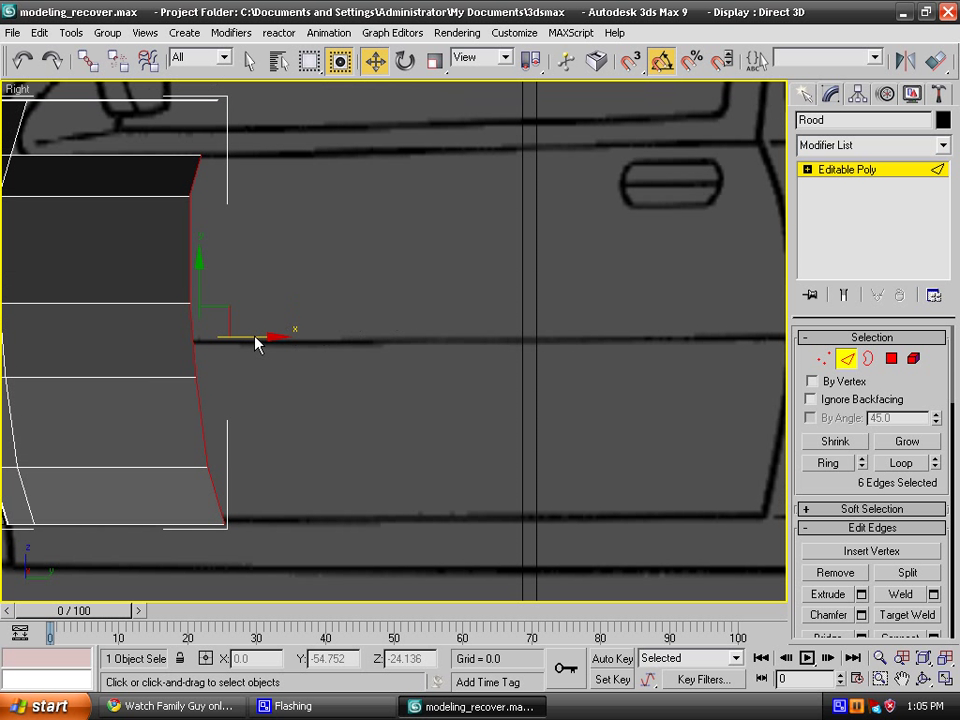
shift+drag(255, 343, 790, 345)
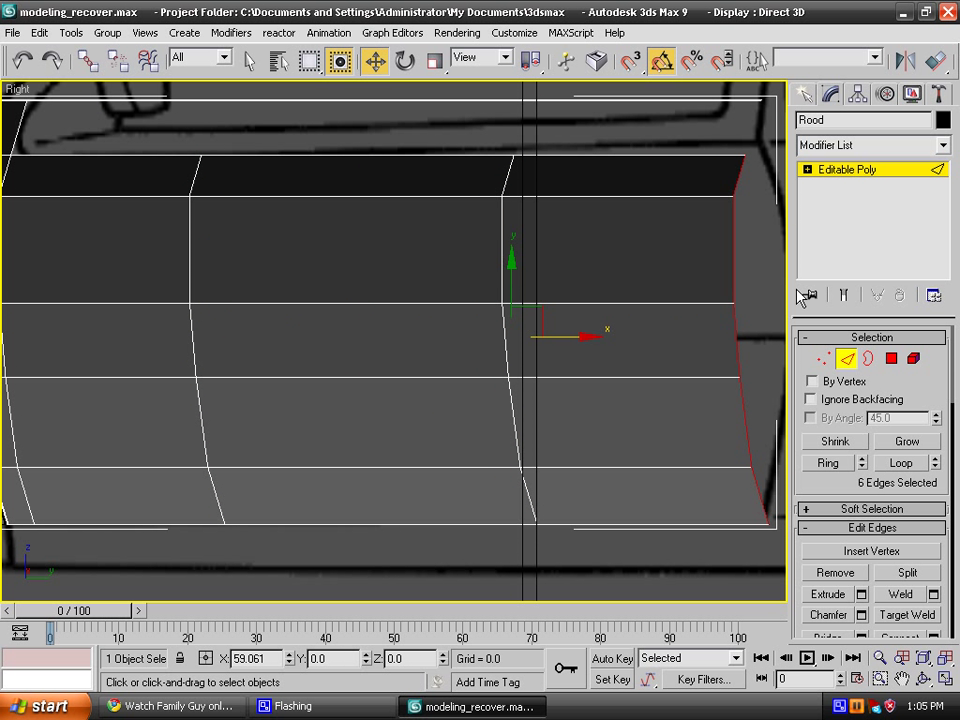
Move the four lowest vertices of Rood's rear edge onto the curved rear outline of the door in the blueprint.
click(822, 358)
middle_drag(565, 344, 414, 354)
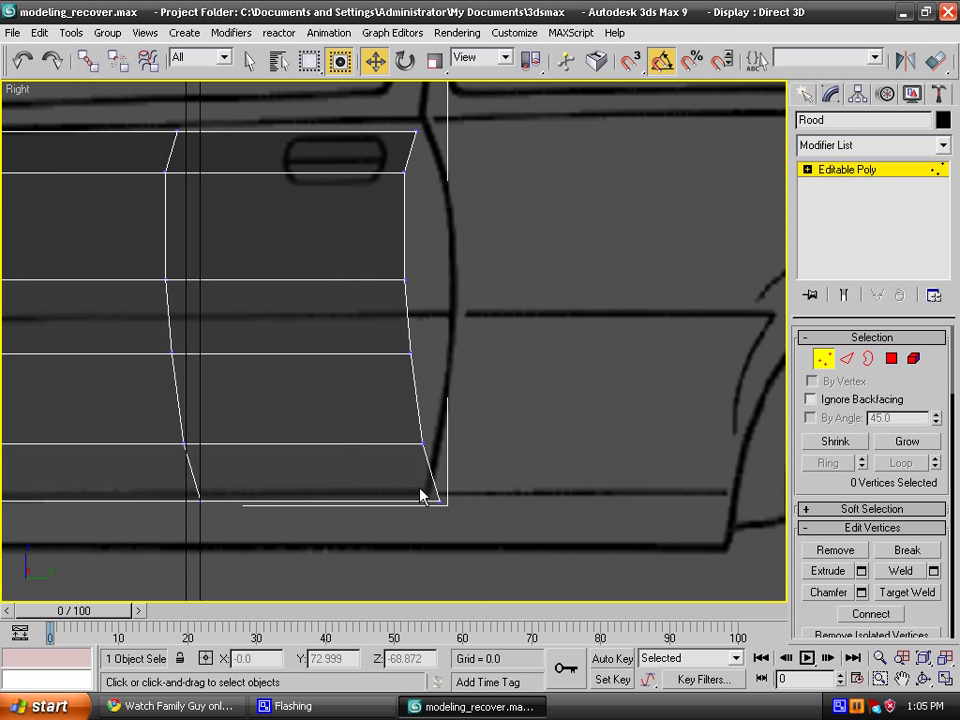
click(439, 501)
drag(480, 502, 502, 451)
click(368, 420)
click(422, 443)
click(381, 357)
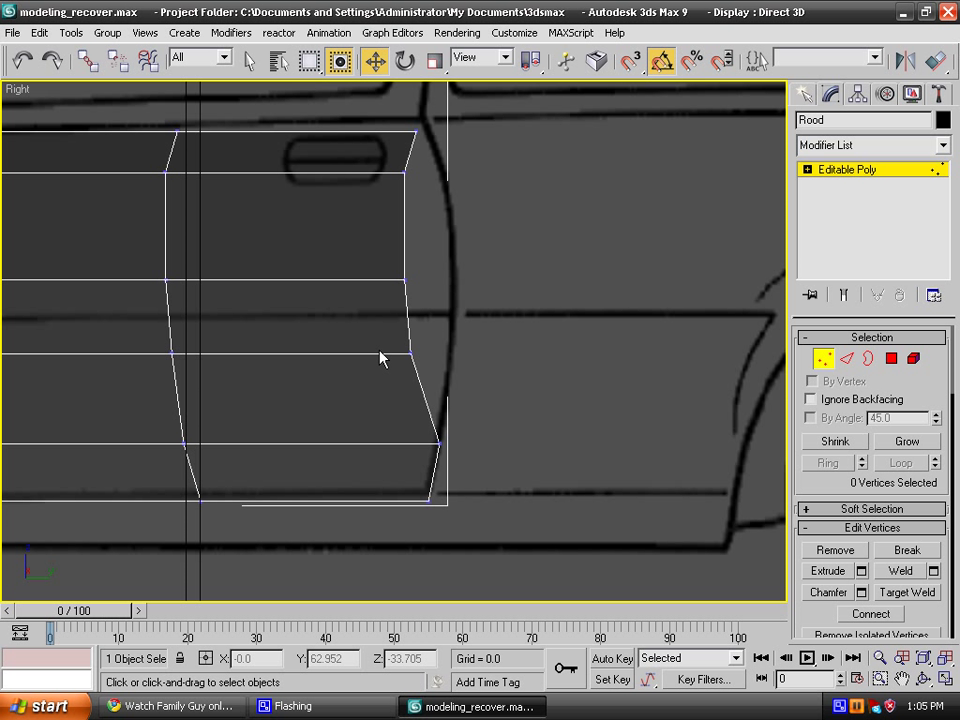
click(411, 354)
drag(457, 359, 498, 358)
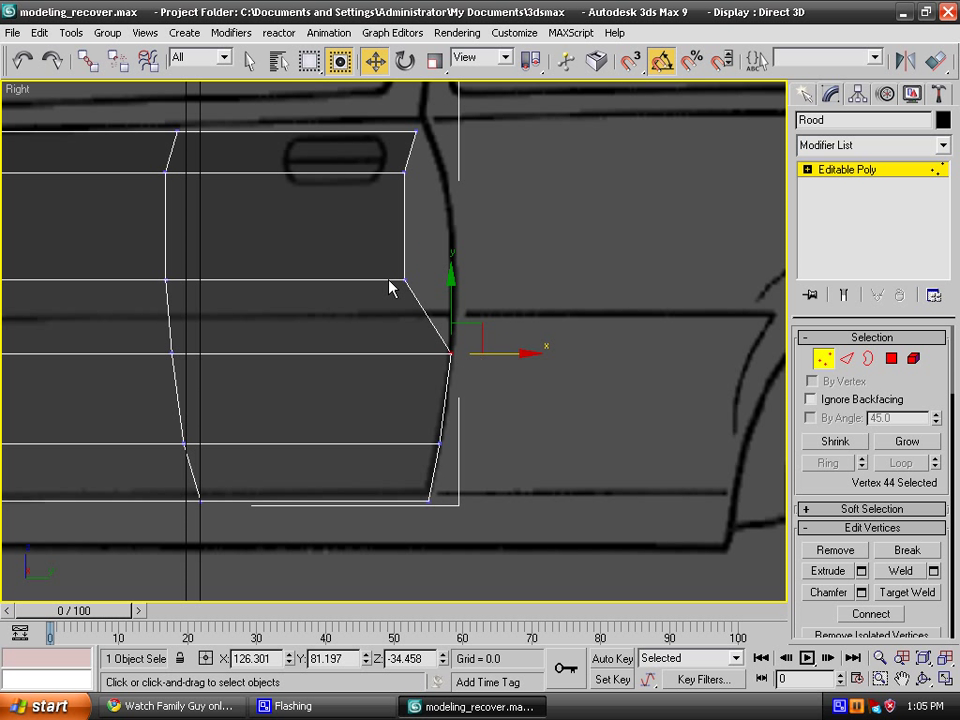
drag(424, 295, 503, 297)
Move the second-highest vertex of Rood's rear edge rearward onto the curved door outline in the side blueprint.
alt+middle_drag(564, 304, 600, 320)
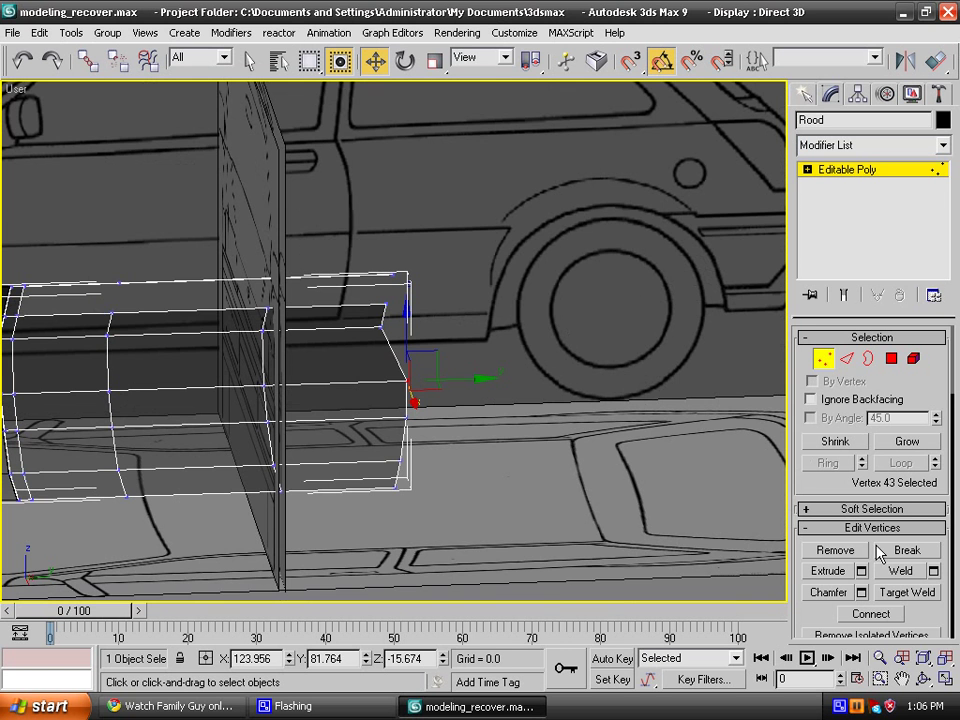
click(922, 679)
drag(467, 369, 741, 343)
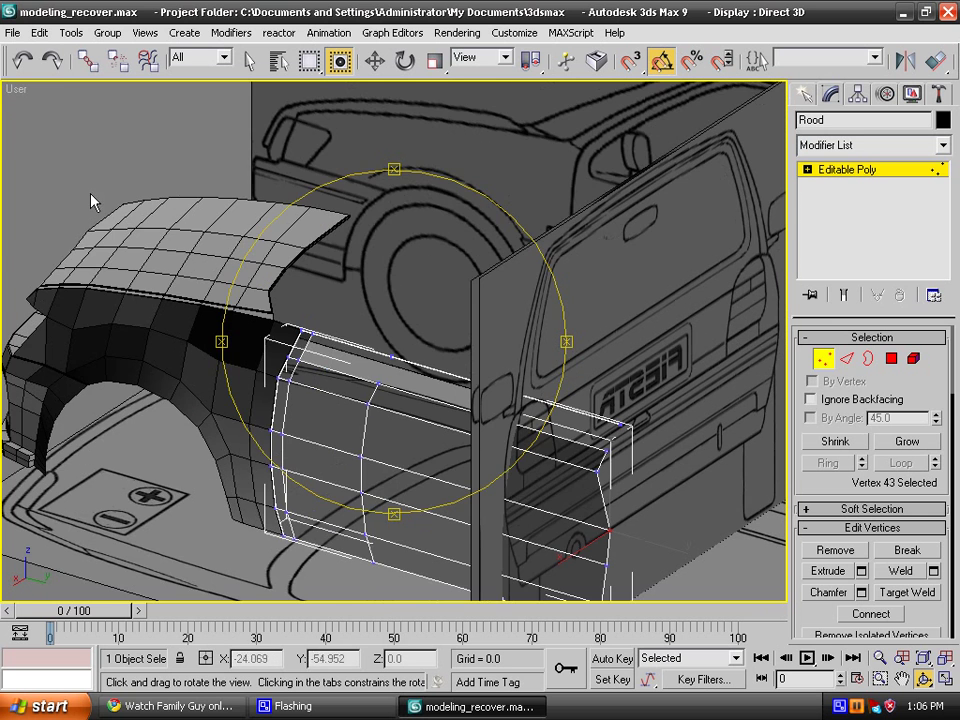
drag(91, 201, 311, 279)
right_click(18, 90)
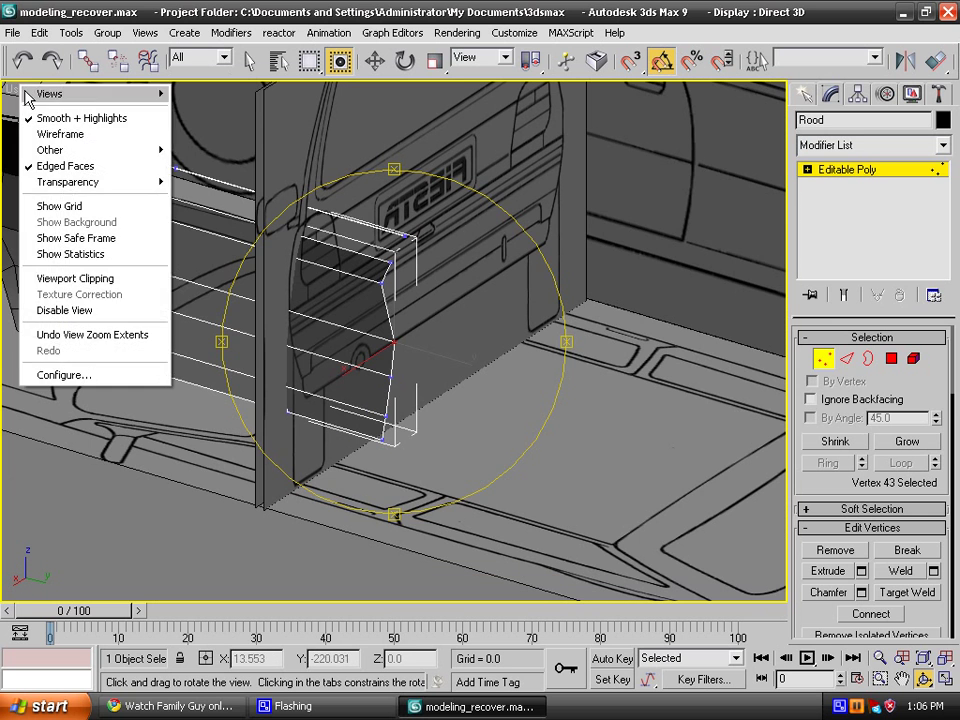
mouse_move(30, 94)
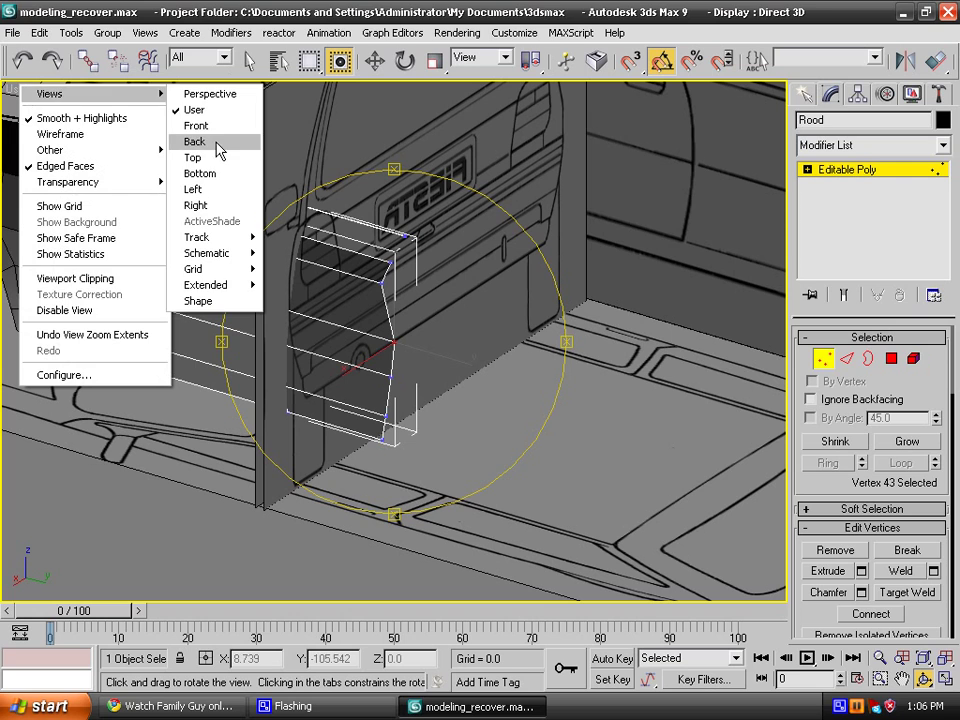
click(197, 205)
key(w)
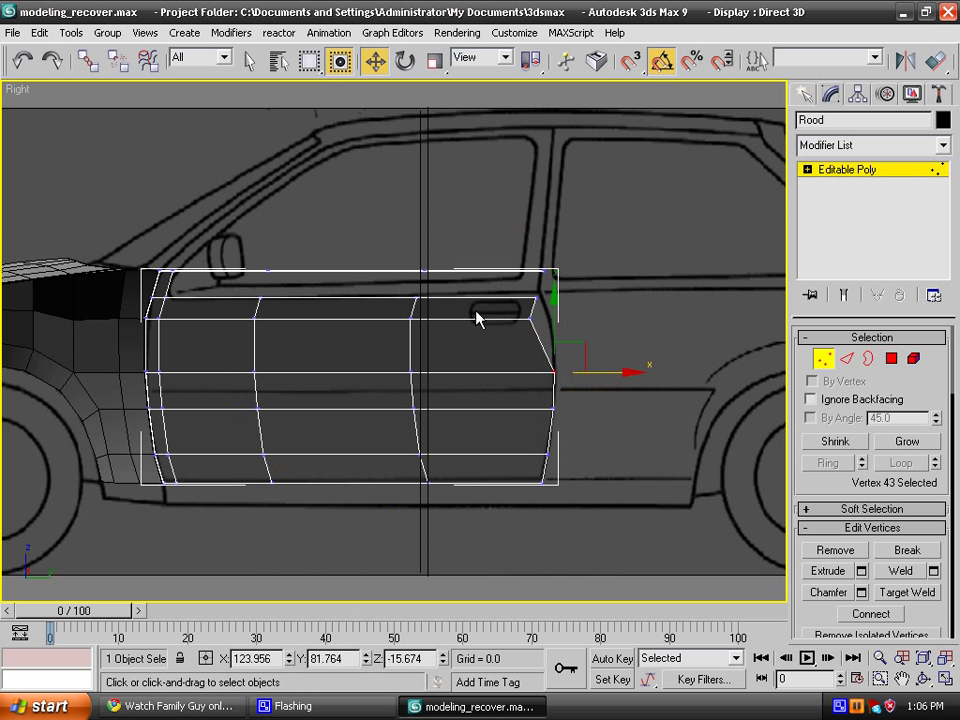
drag(541, 329, 601, 323)
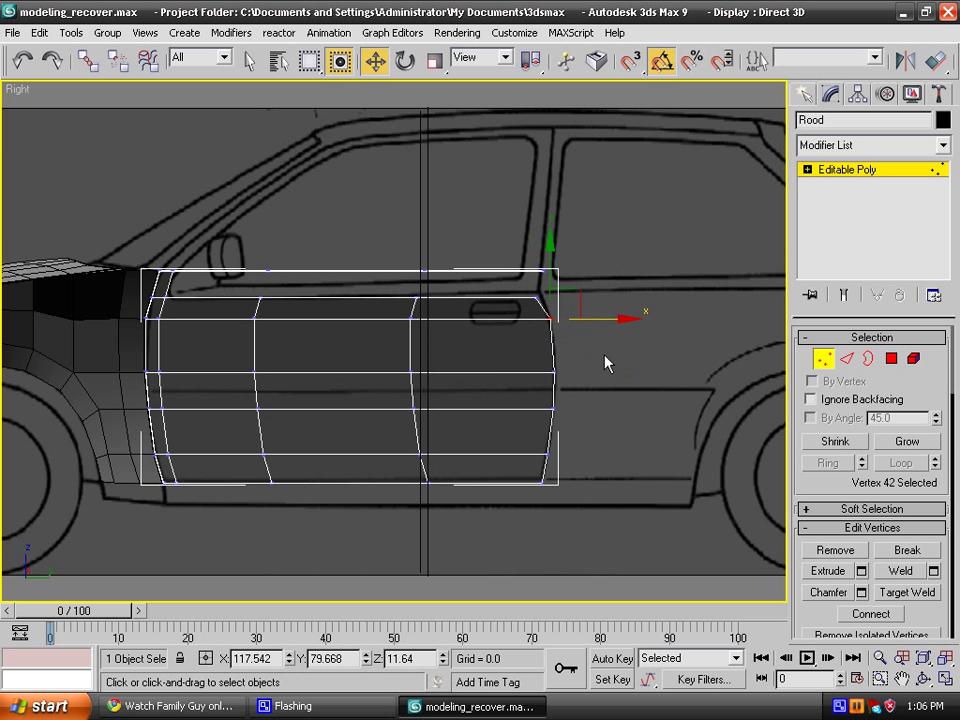
click(638, 404)
Delete Rood's row of vertices above the lower window sill line, keeping the narrow front strip by the fender.
scroll(638, 404, up, 2)
scroll(638, 404, up, 3)
middle_drag(565, 305, 279, 330)
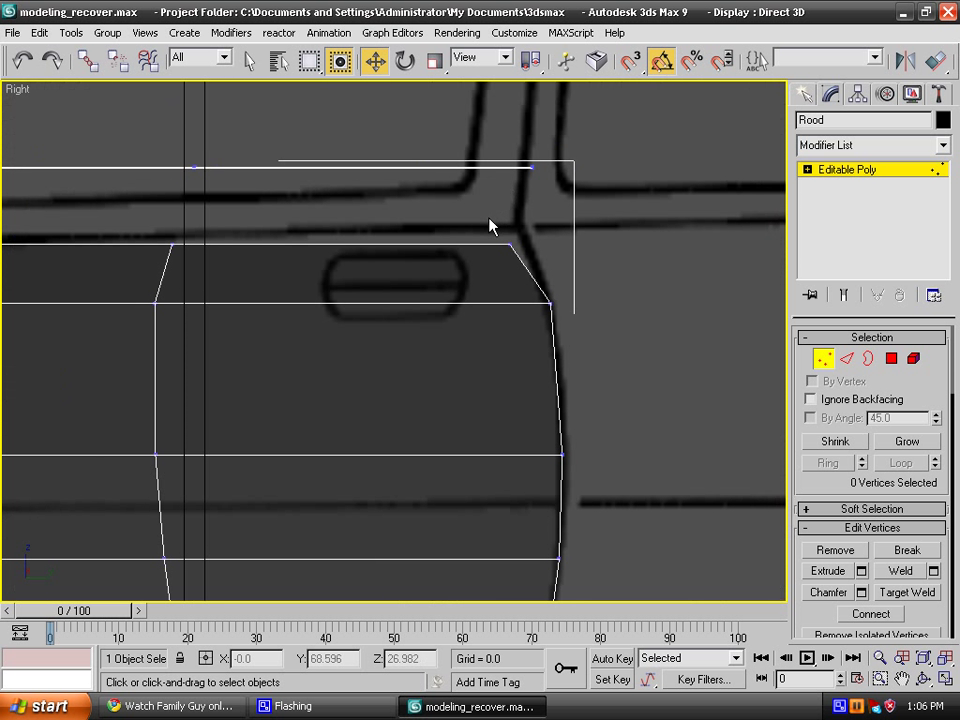
drag(489, 226, 533, 258)
scroll(585, 246, down, 5)
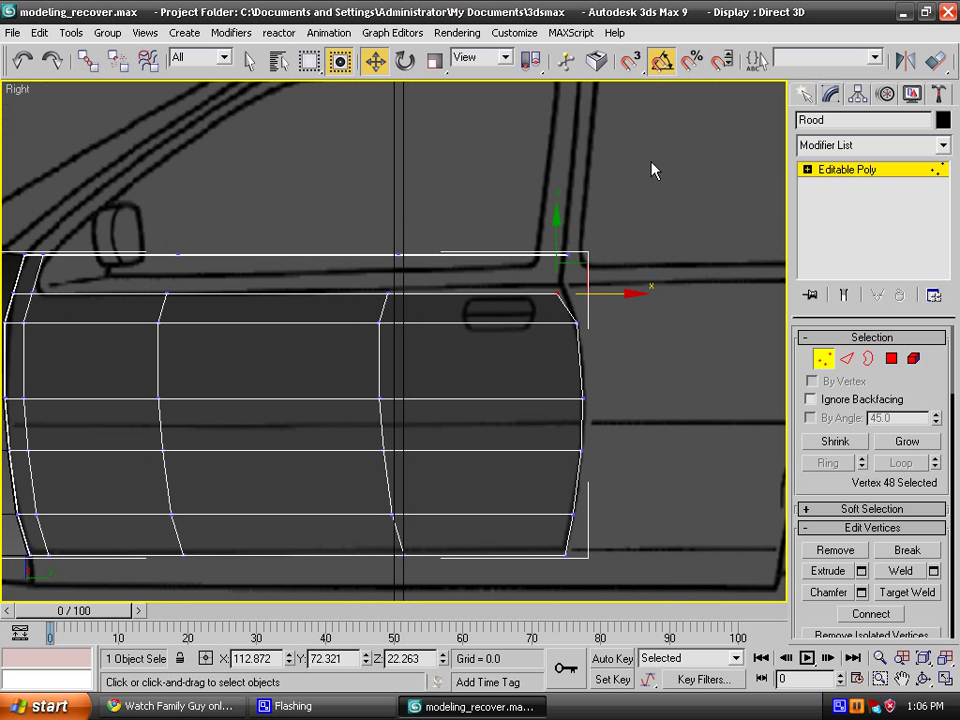
drag(651, 162, 112, 265)
key(Delete)
Raise Rood's top rear corner vertex and the neighbouring top-edge vertex onto the blueprint's lower window sill line.
middle_drag(585, 288, 409, 306)
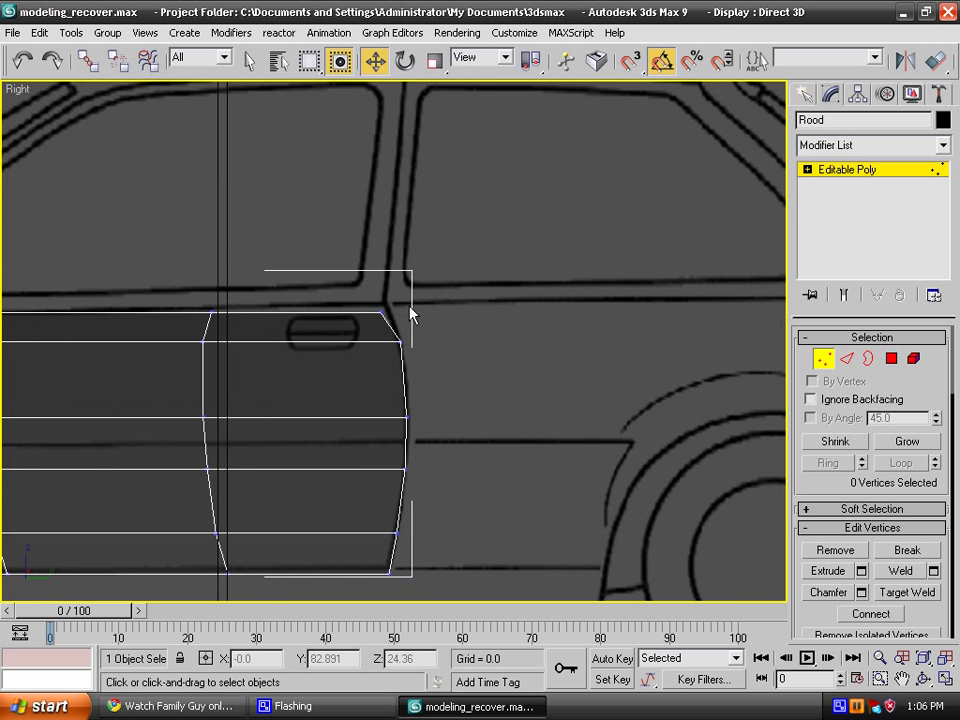
scroll(410, 314, up, 3)
drag(395, 293, 390, 248)
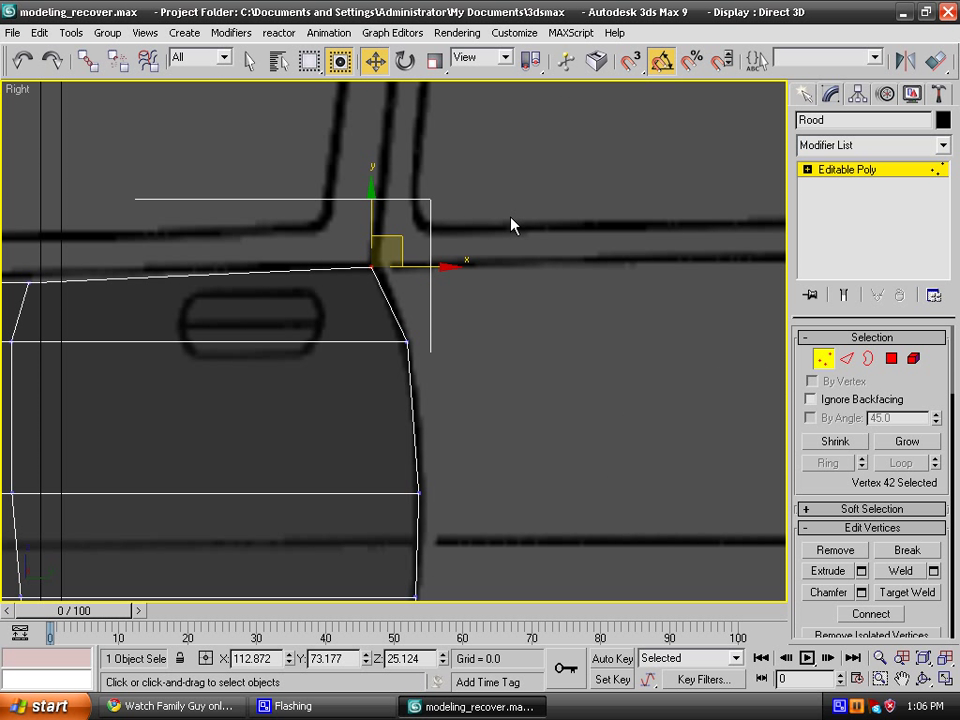
middle_drag(167, 281, 594, 259)
click(460, 259)
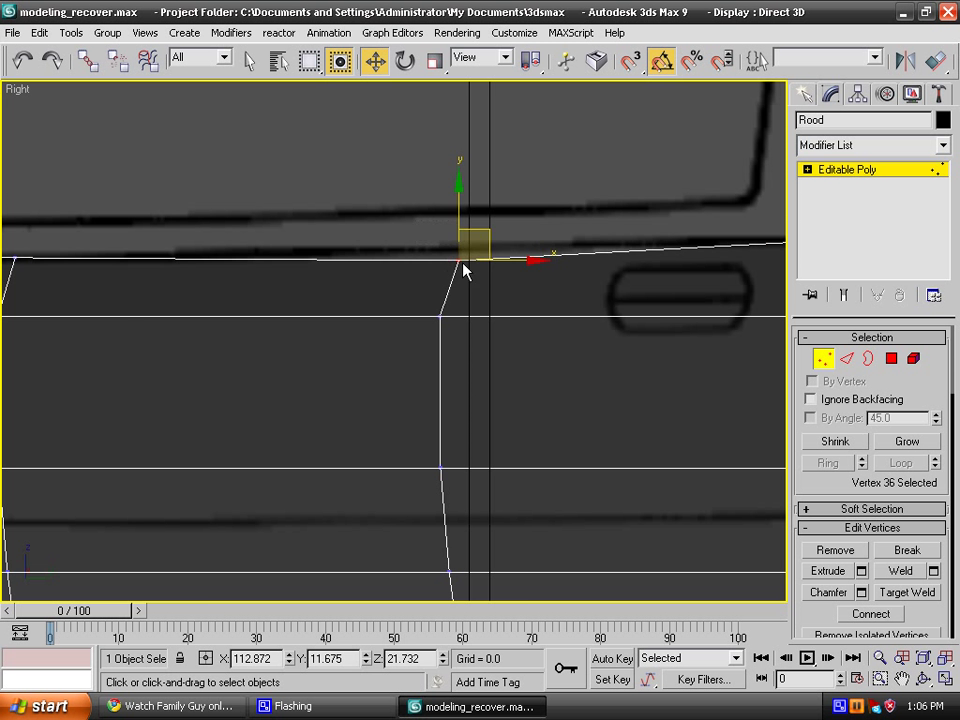
drag(456, 236, 460, 208)
click(246, 229)
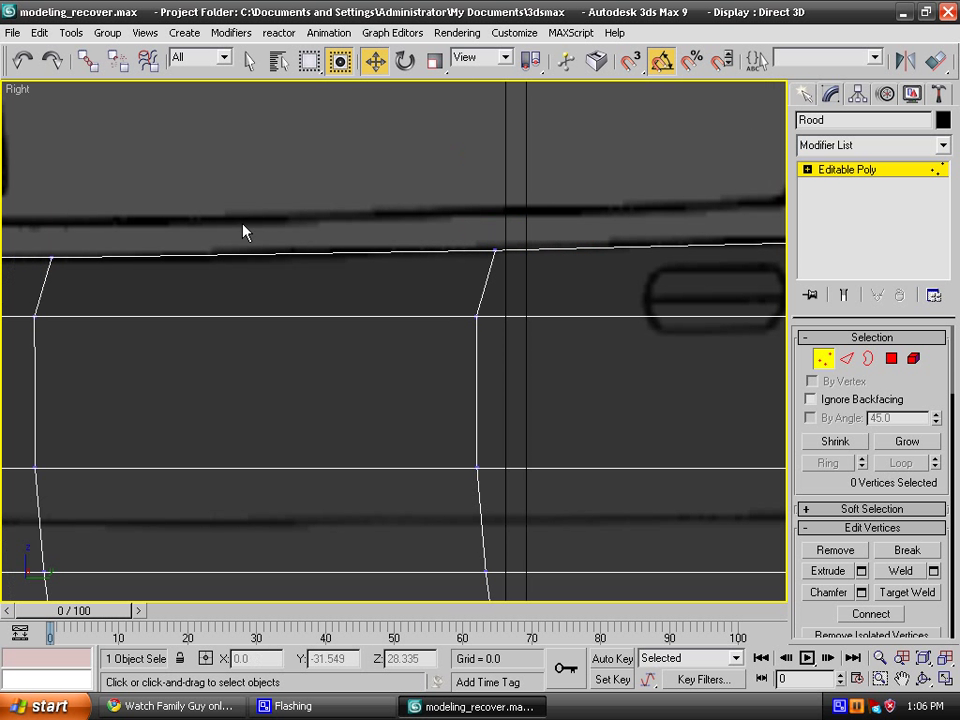
scroll(720, 229, down, 6)
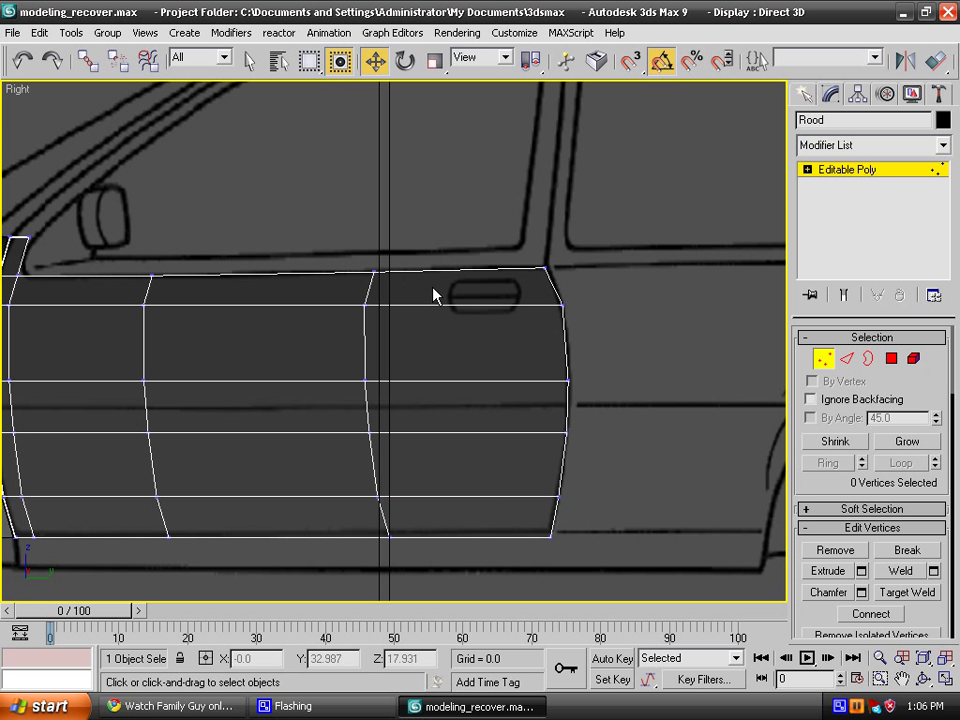
Raise the three rearmost vertices of Rood's bottom edge onto the door's bottom line in the blueprint.
scroll(435, 294, up, 5)
click(498, 411)
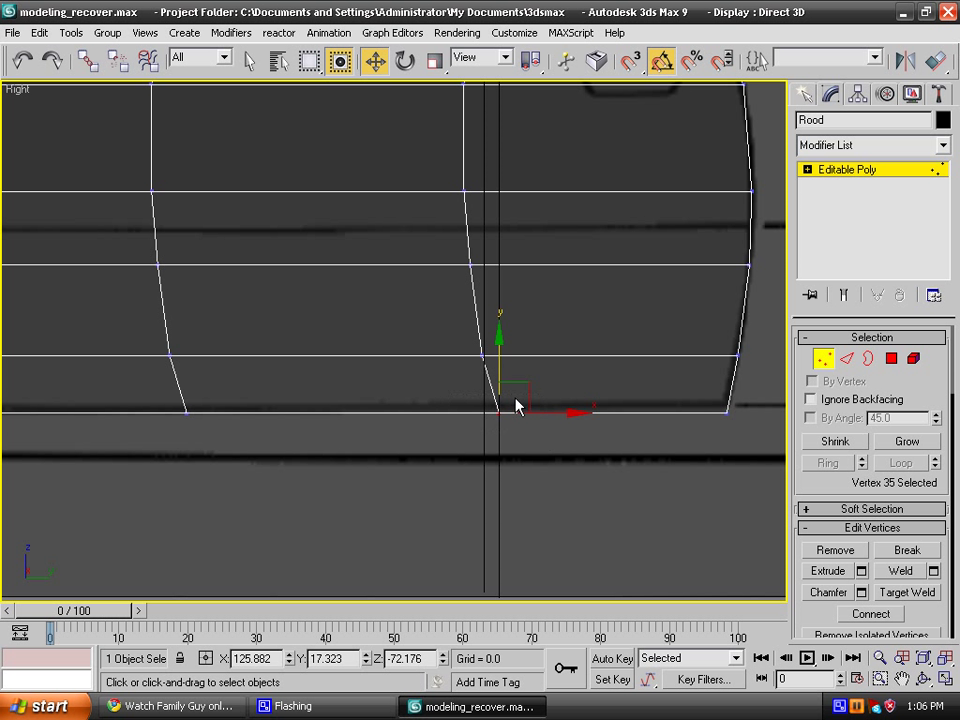
drag(504, 375, 504, 369)
click(677, 377)
click(727, 408)
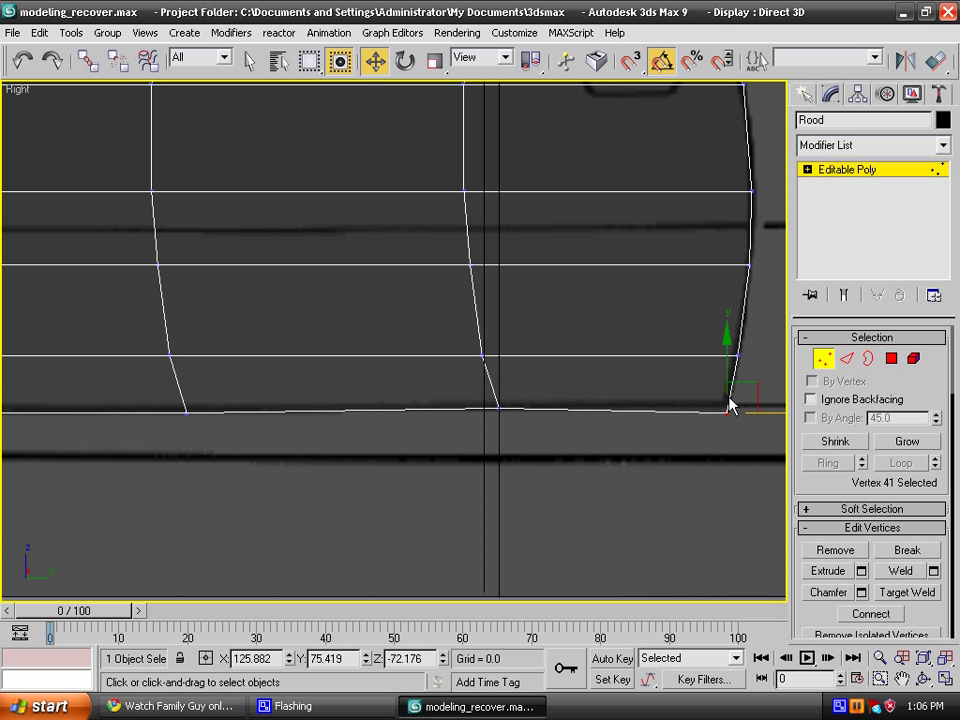
mouse_move(729, 403)
mouse_down()
mouse_move(731, 379)
mouse_move(733, 388)
mouse_up()
click(632, 444)
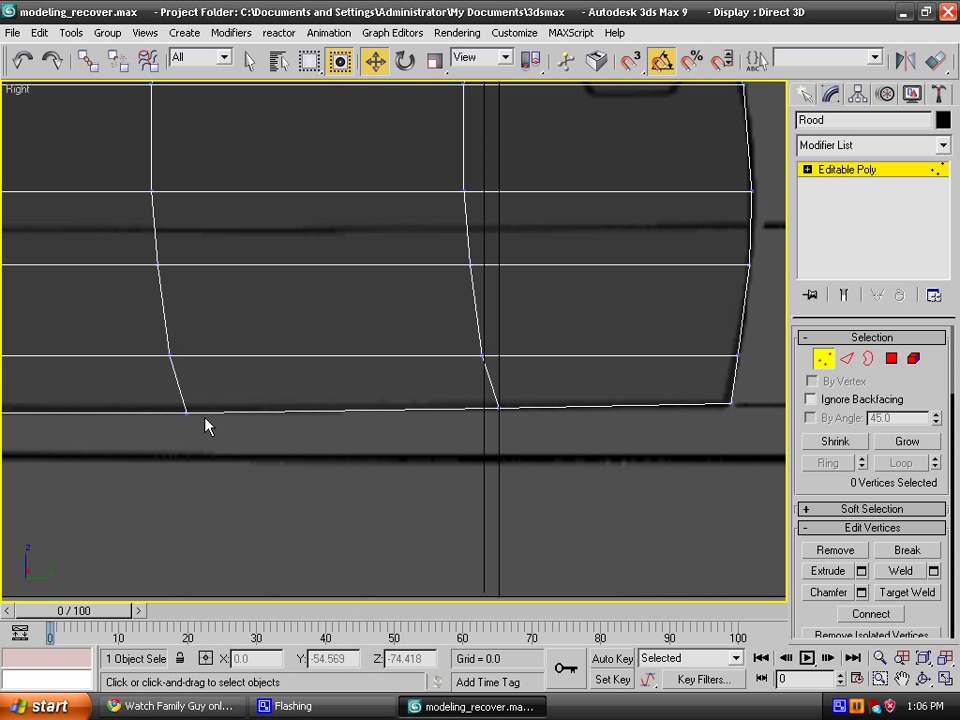
drag(129, 399, 193, 373)
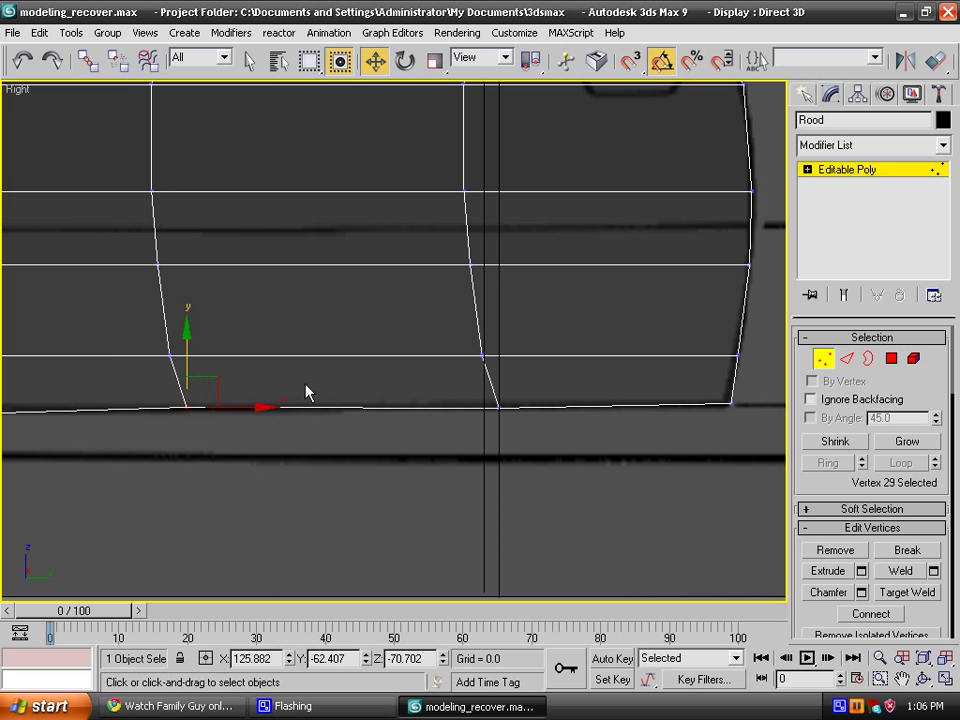
click(305, 385)
scroll(290, 378, down, 4)
middle_drag(244, 362, 266, 420)
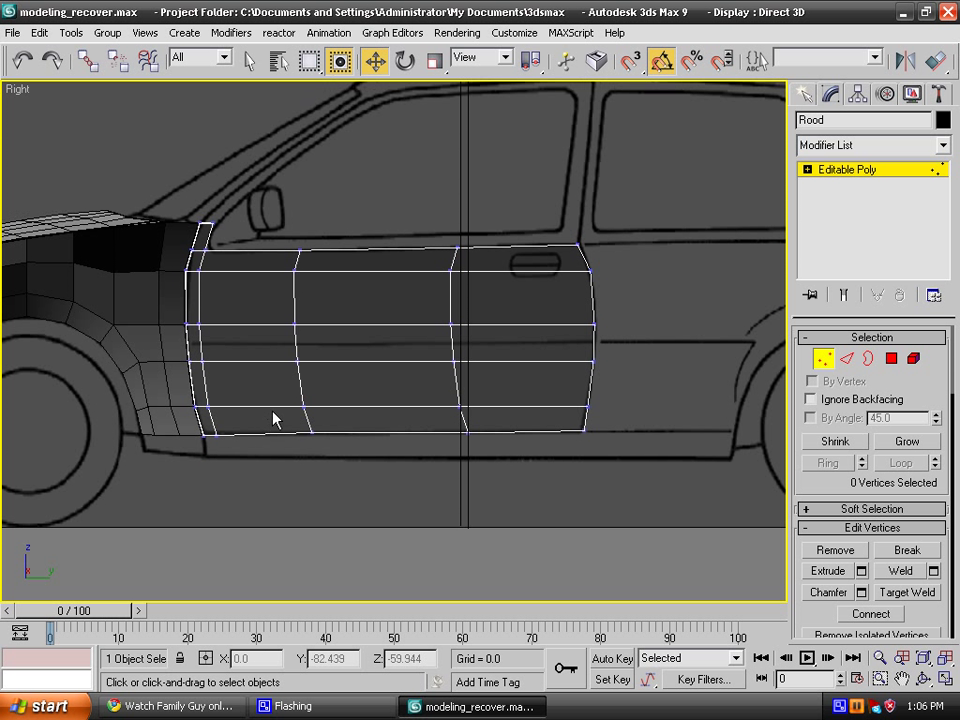
Select Rood's rear edge loop and compare it with the door outline in the top-view blueprint.
click(847, 358)
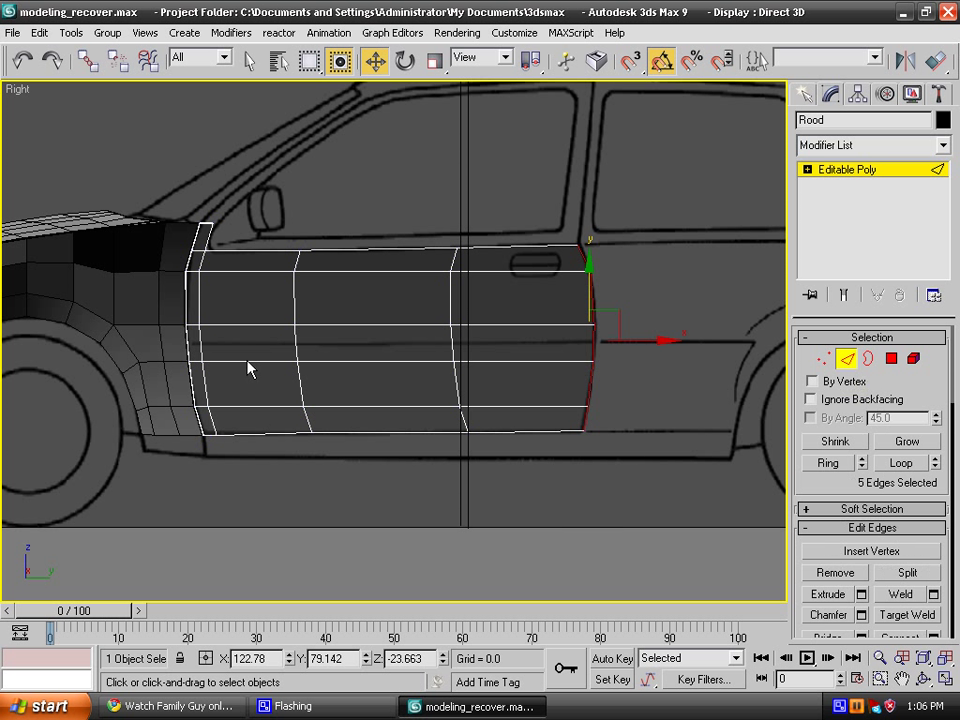
key(t)
middle_drag(630, 378, 535, 668)
middle_drag(609, 226, 624, 655)
scroll(616, 321, down, 2)
middle_drag(622, 355, 630, 664)
middle_drag(648, 322, 649, 538)
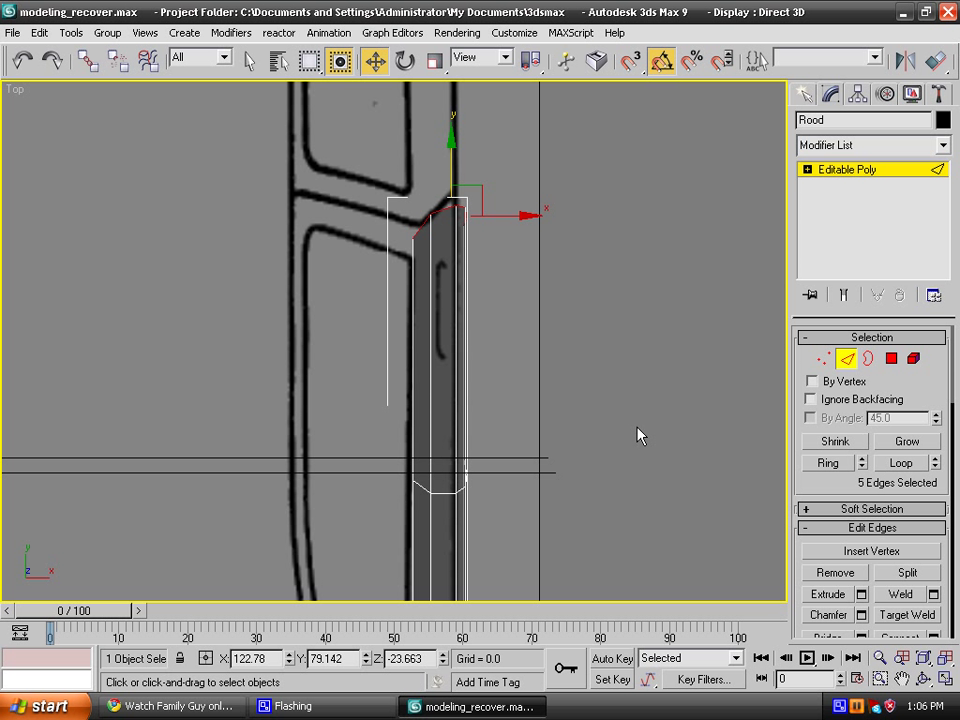
key(r)
click(392, 238)
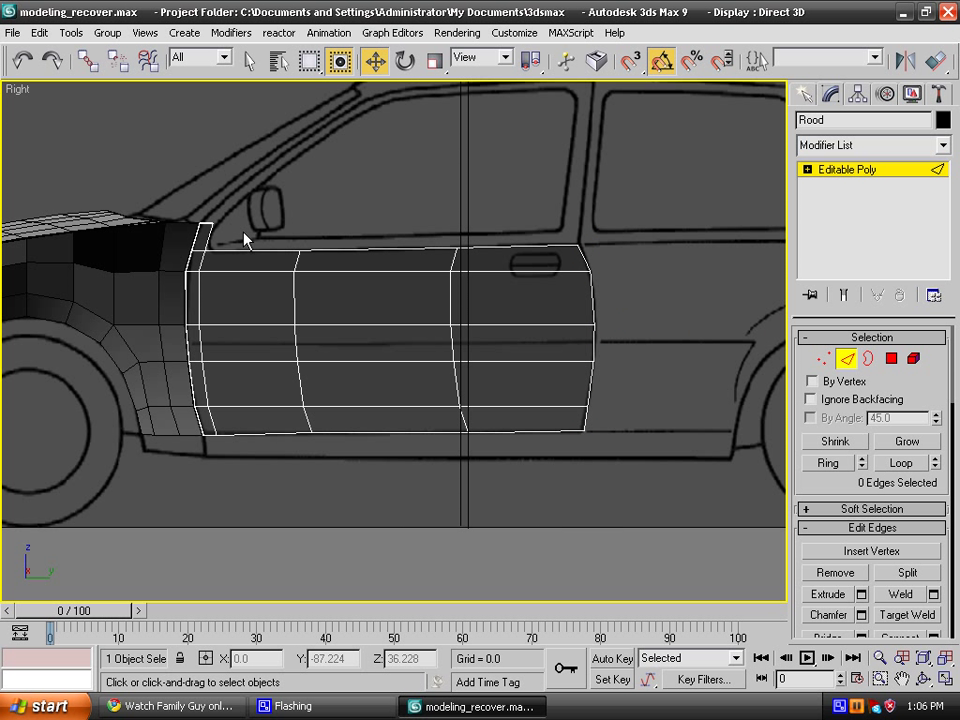
Connect the edge ring of Rood's second section from the front with one segment, slid close to the front strip.
click(272, 436)
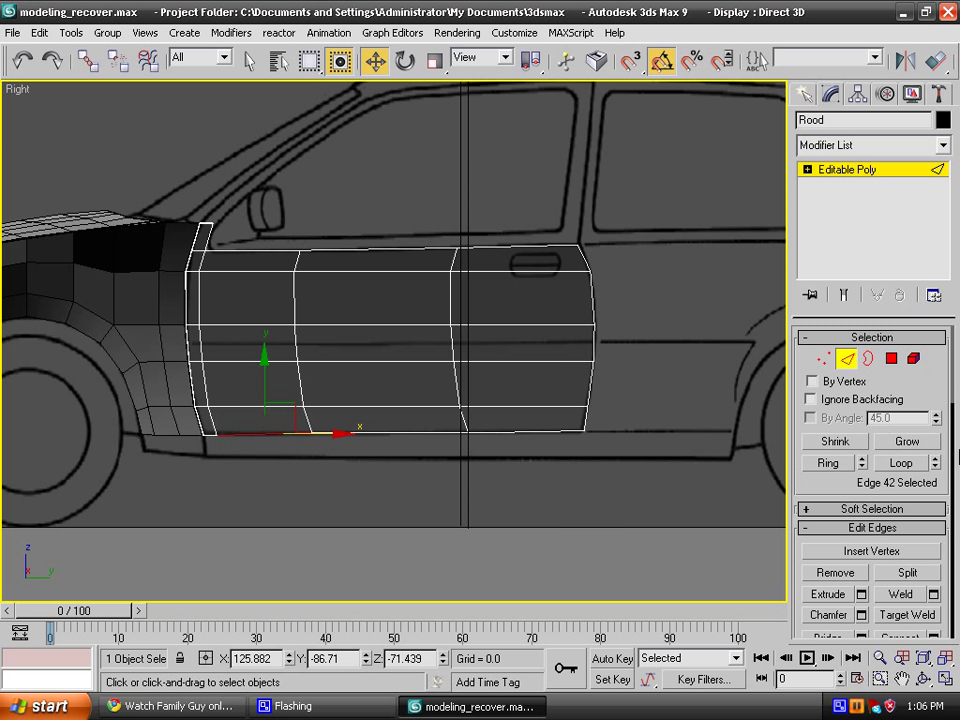
click(828, 462)
click(931, 634)
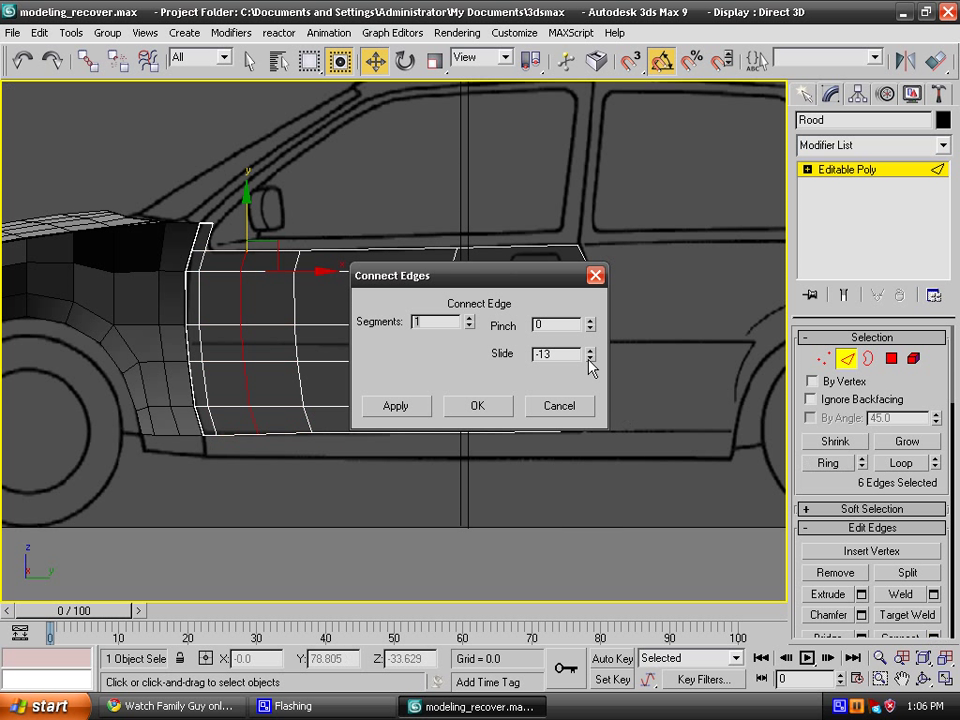
drag(592, 355, 574, 478)
click(478, 406)
click(390, 197)
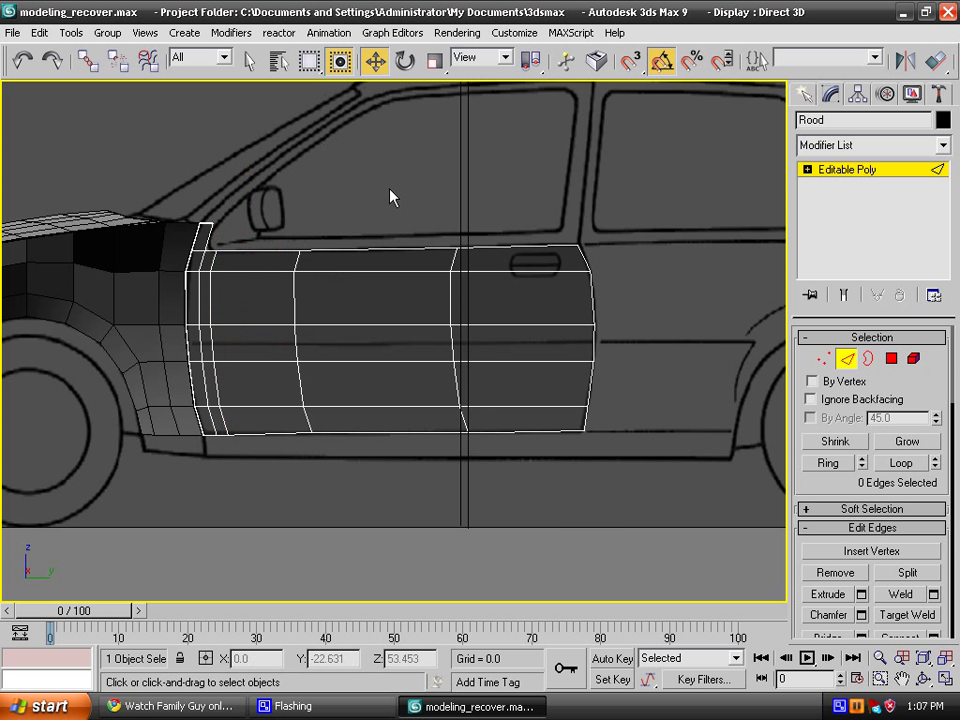
Apply a TurboSmooth modifier to Rood and check the smoothed mesh around the front corner below the mirror.
click(942, 145)
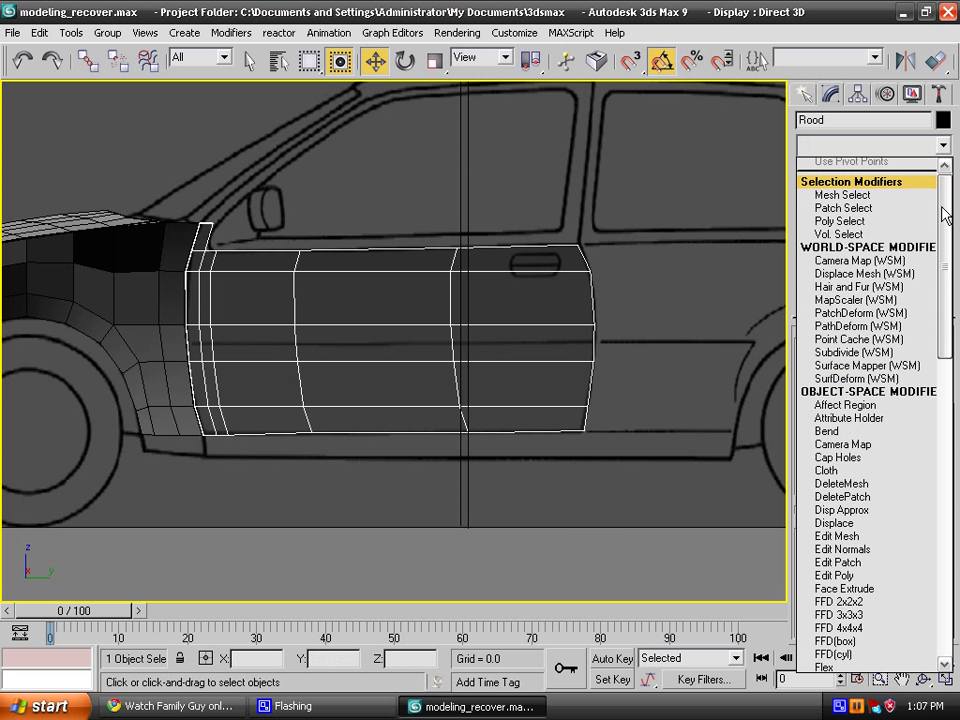
drag(945, 208, 952, 527)
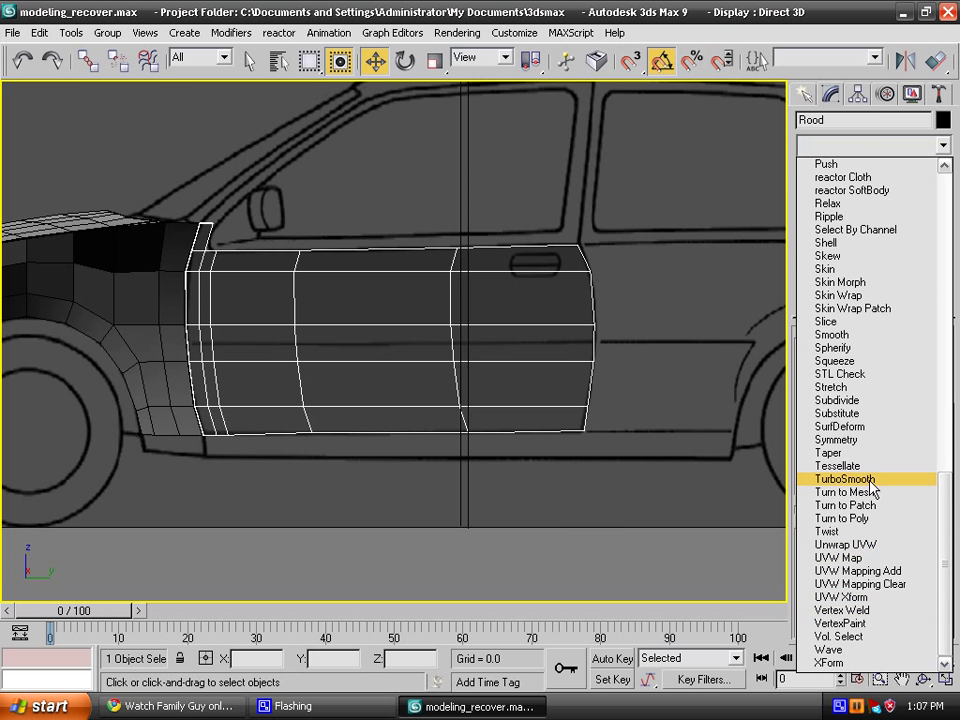
click(838, 479)
click(591, 480)
click(294, 285)
scroll(240, 236, up, 6)
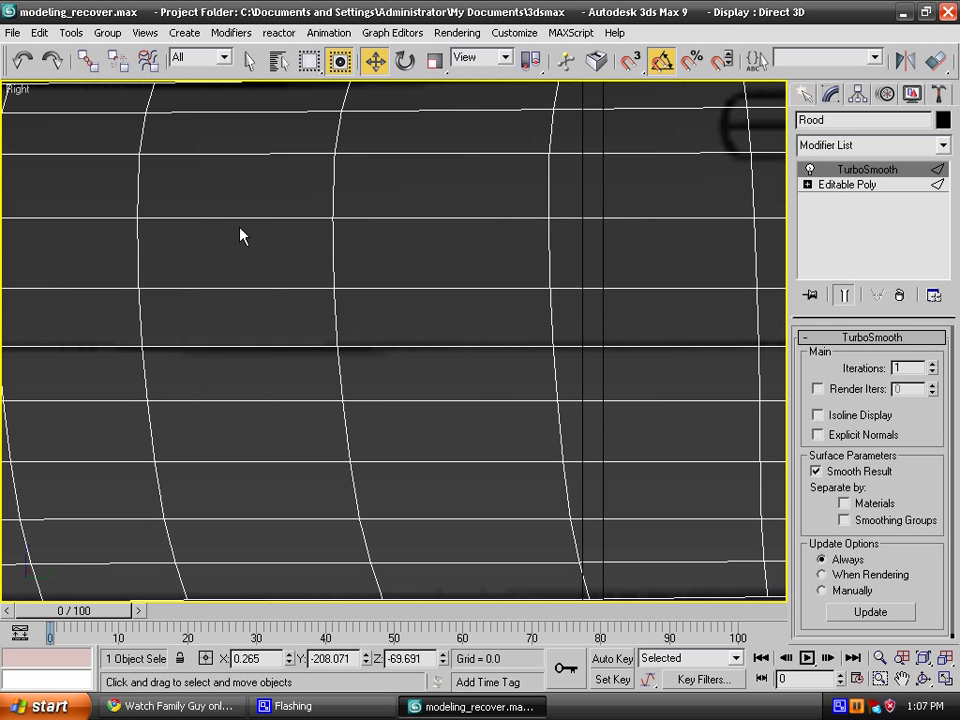
middle_drag(330, 392, 488, 418)
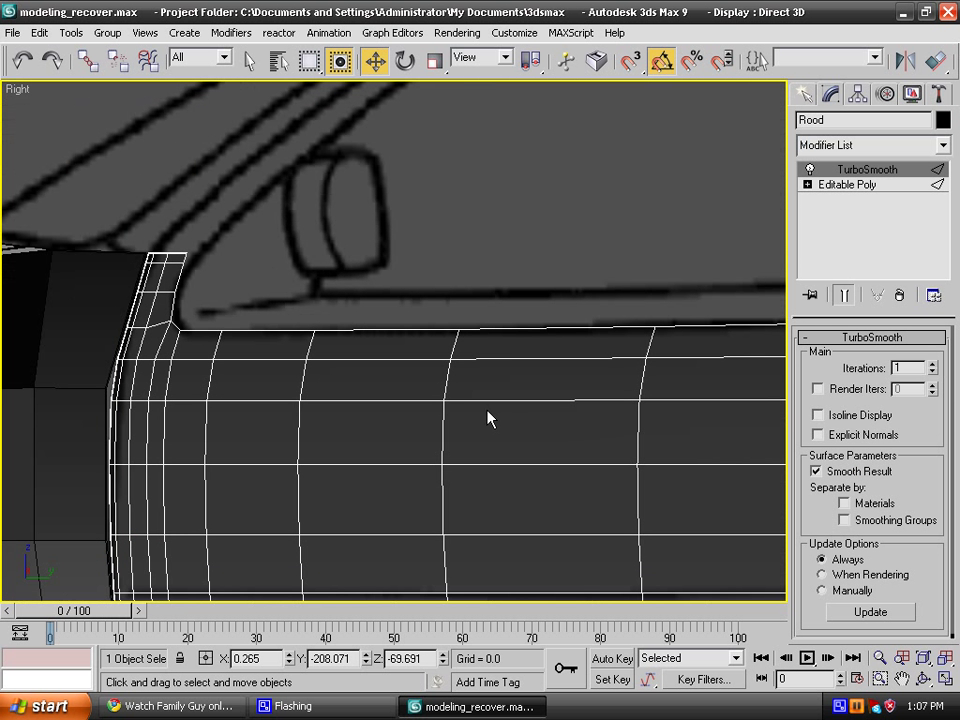
Set Rood's TurboSmooth iterations to 3 and compare the smoothed door with the blueprint outline.
click(933, 372)
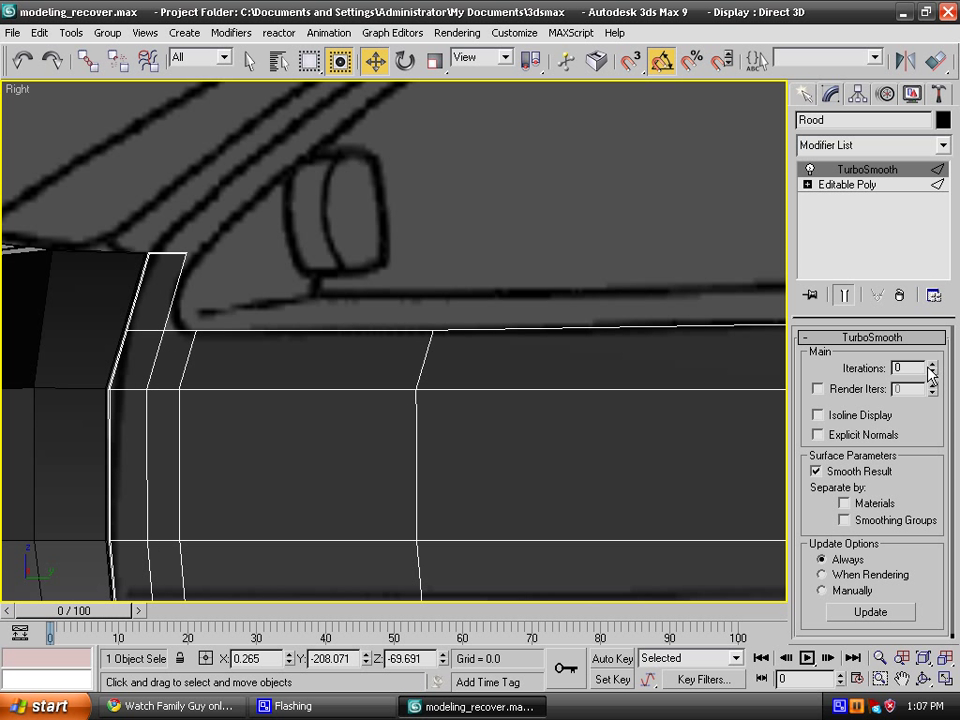
click(931, 365)
click(931, 365)
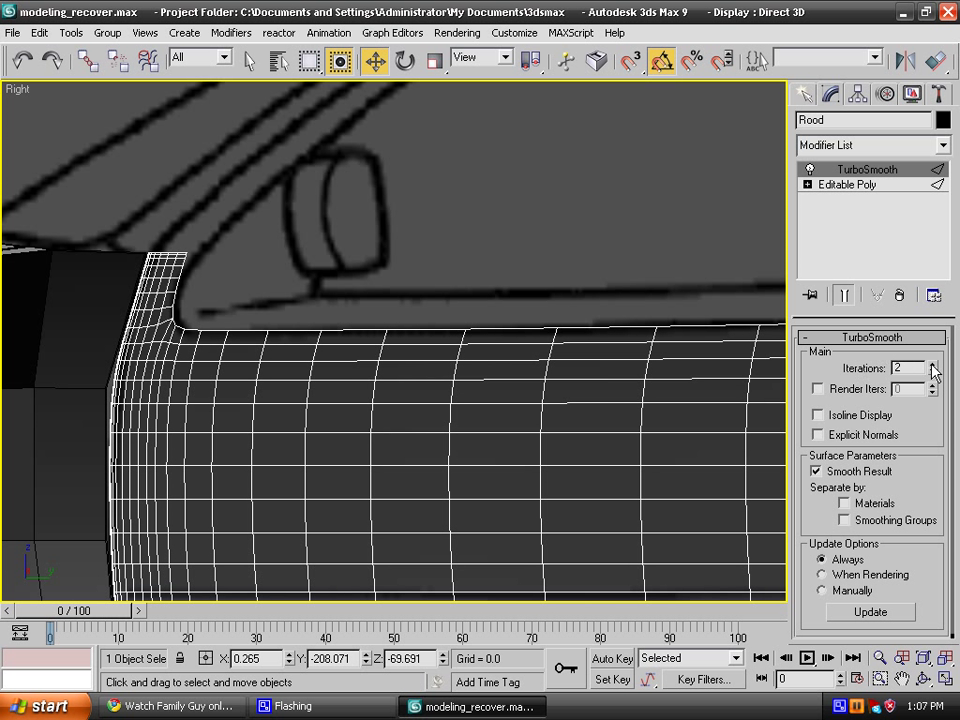
click(931, 365)
click(514, 281)
click(386, 401)
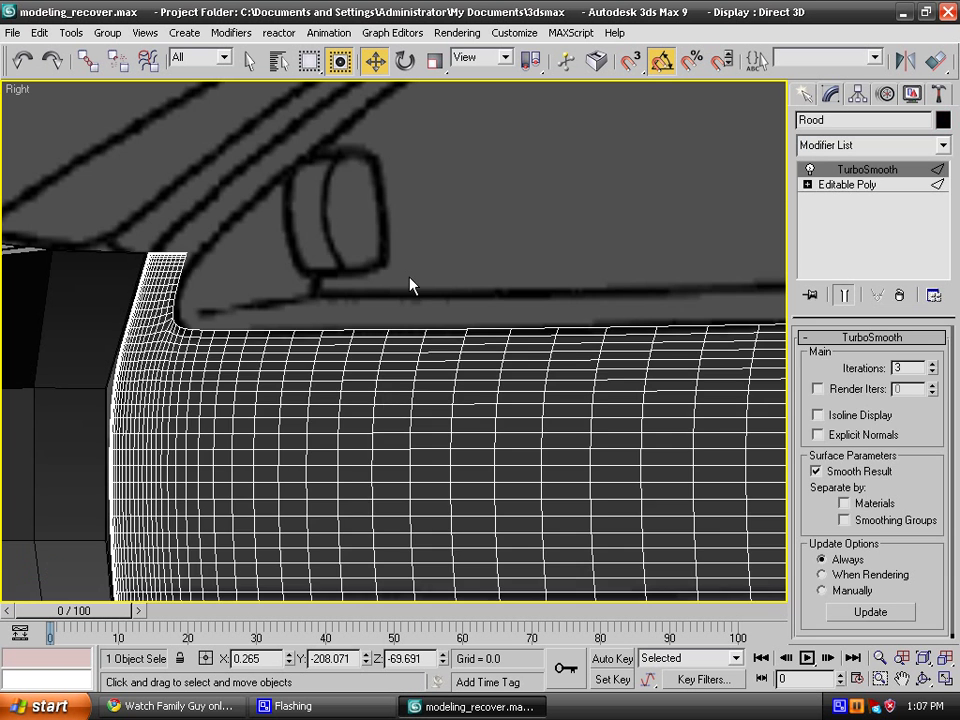
scroll(409, 285, down, 3)
click(424, 274)
middle_drag(630, 416, 475, 311)
click(475, 311)
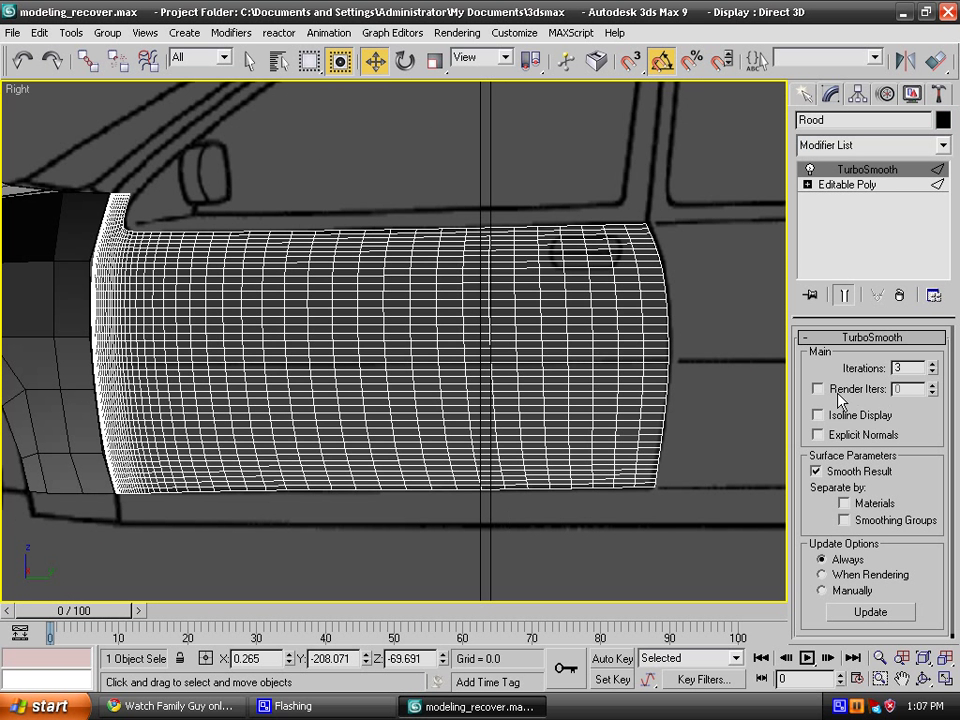
Turn on Isoline Display for Rood's TurboSmooth, deselect the door and inspect it beside the fender in perspective.
click(818, 414)
click(739, 354)
click(640, 335)
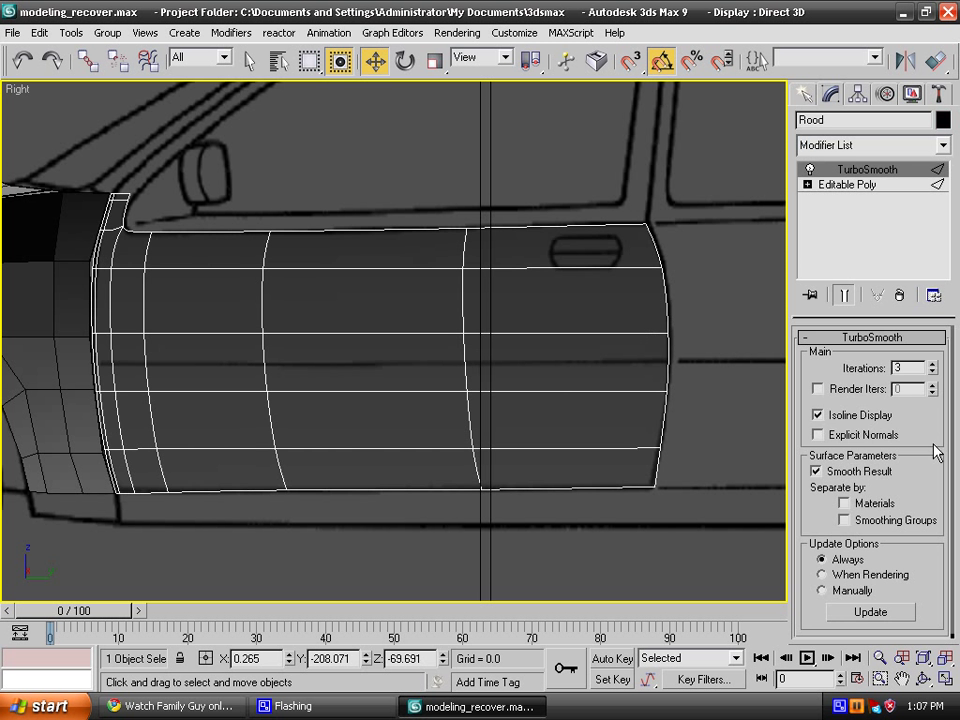
click(740, 382)
click(617, 343)
click(390, 205)
key(p)
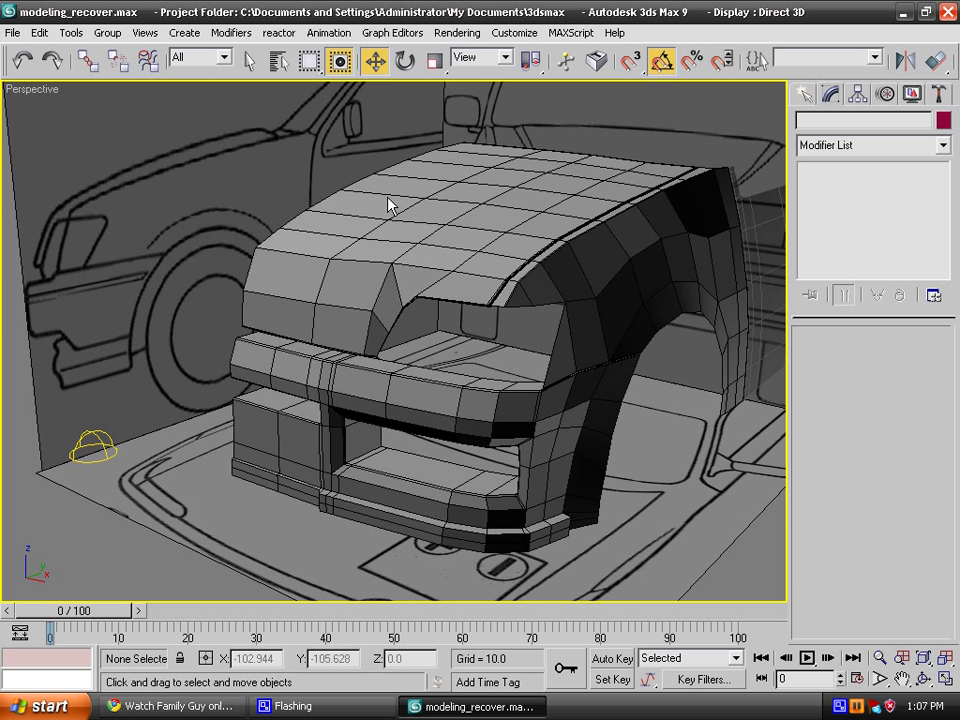
alt+middle_drag(681, 325, 585, 349)
click(602, 342)
click(756, 508)
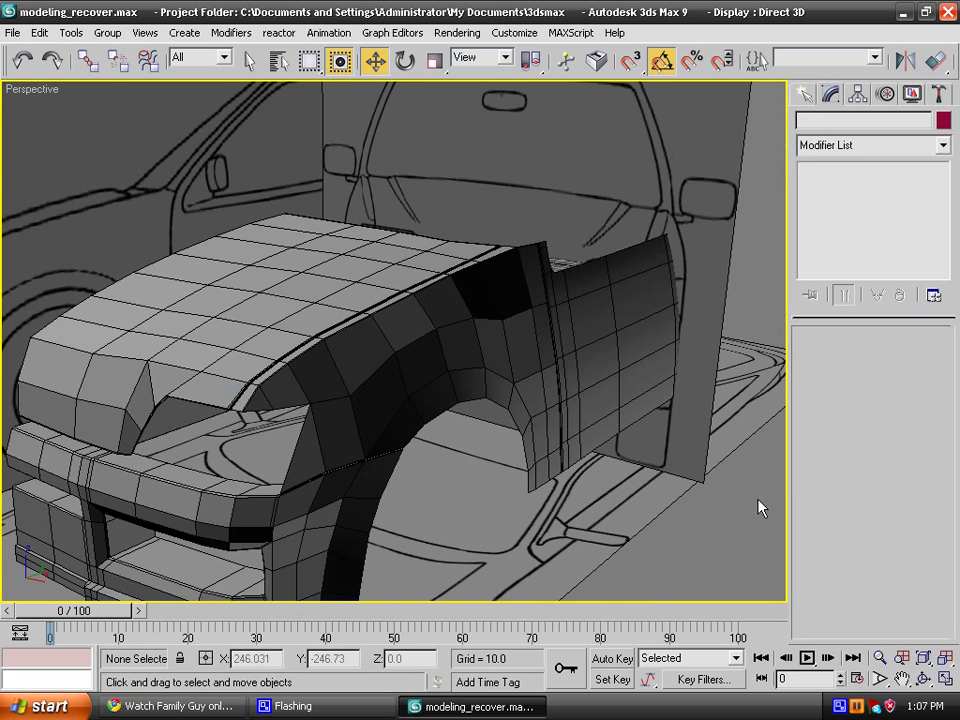
Turn the existing TurboSmooth modifier on the FWing fender back on and deselect the fender.
alt+middle_drag(735, 463, 620, 480)
scroll(685, 448, down, 5)
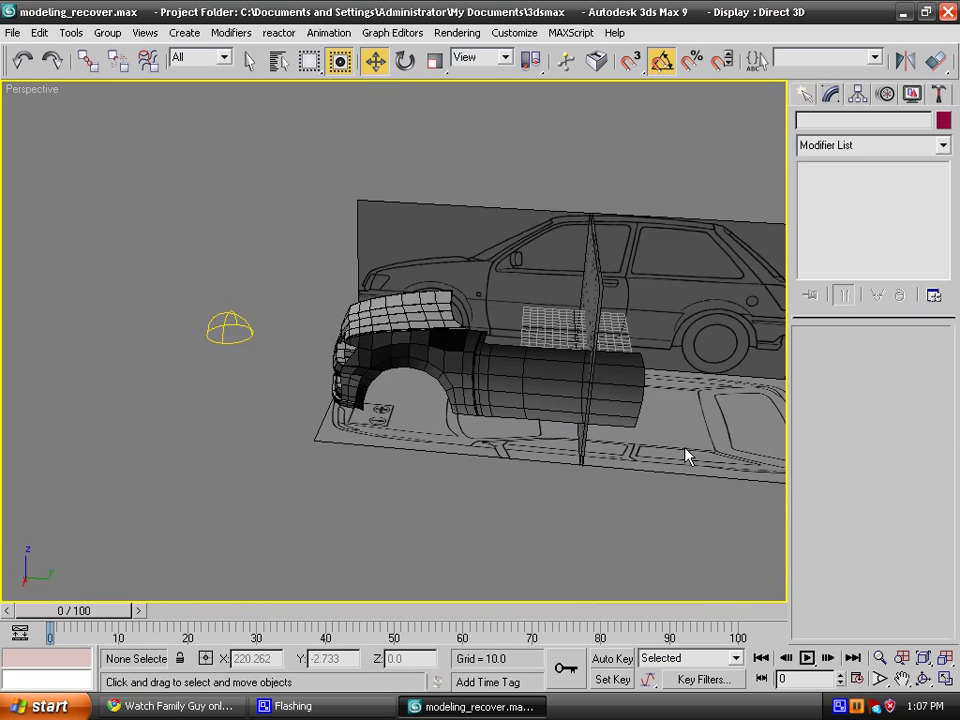
middle_drag(685, 448, 608, 432)
scroll(386, 441, up, 3)
alt+middle_drag(388, 449, 480, 364)
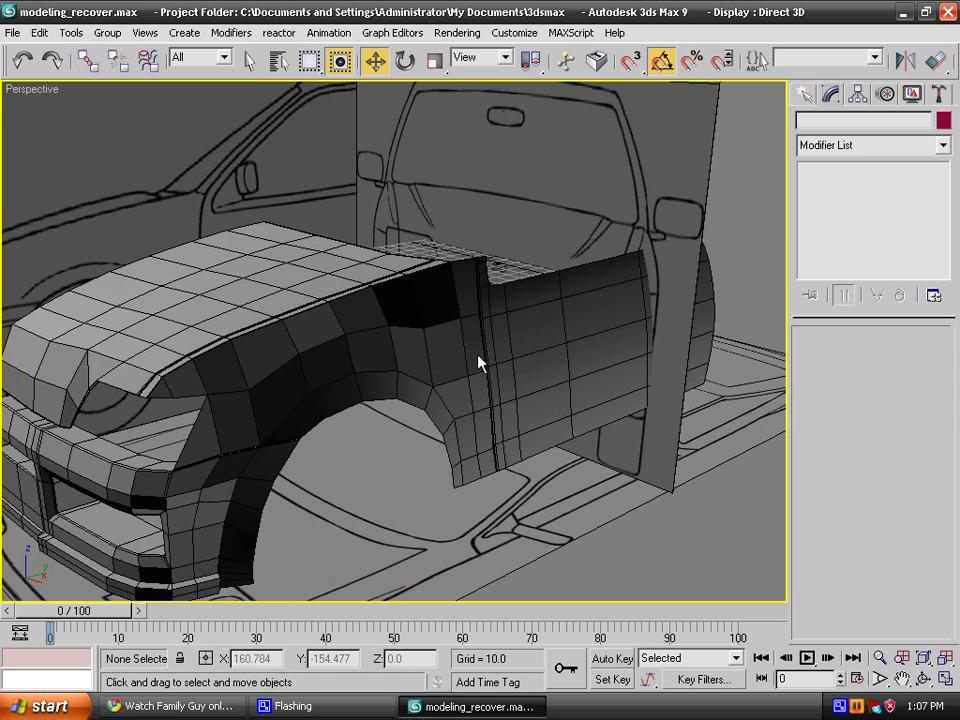
click(428, 332)
click(810, 184)
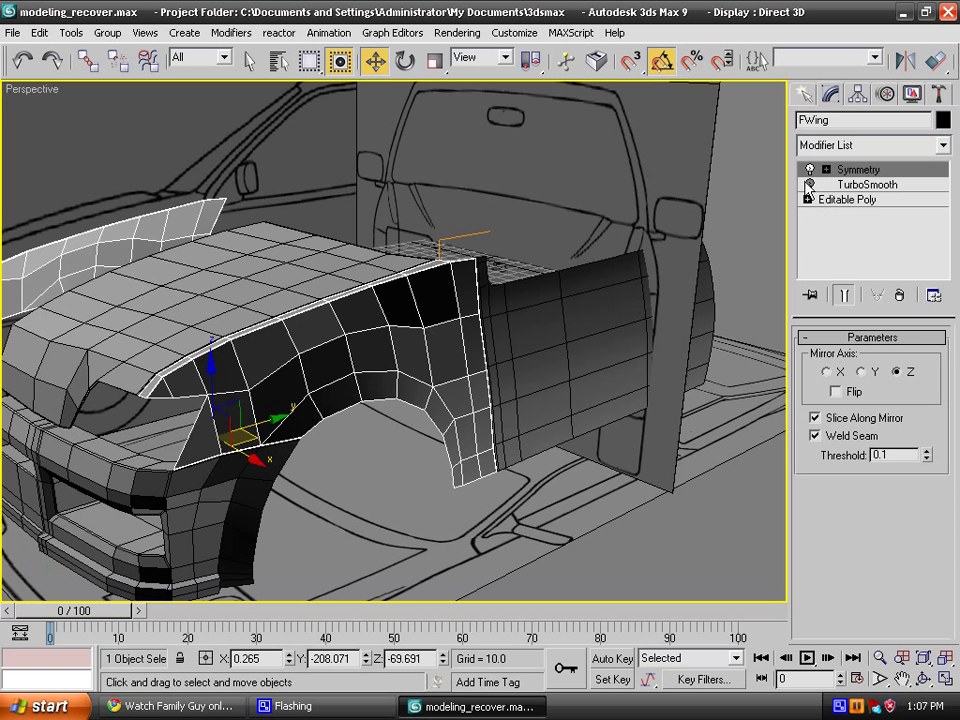
click(701, 527)
Turn on the Hood's TurboSmooth modifier beneath its Symmetry and deselect the hood.
click(265, 275)
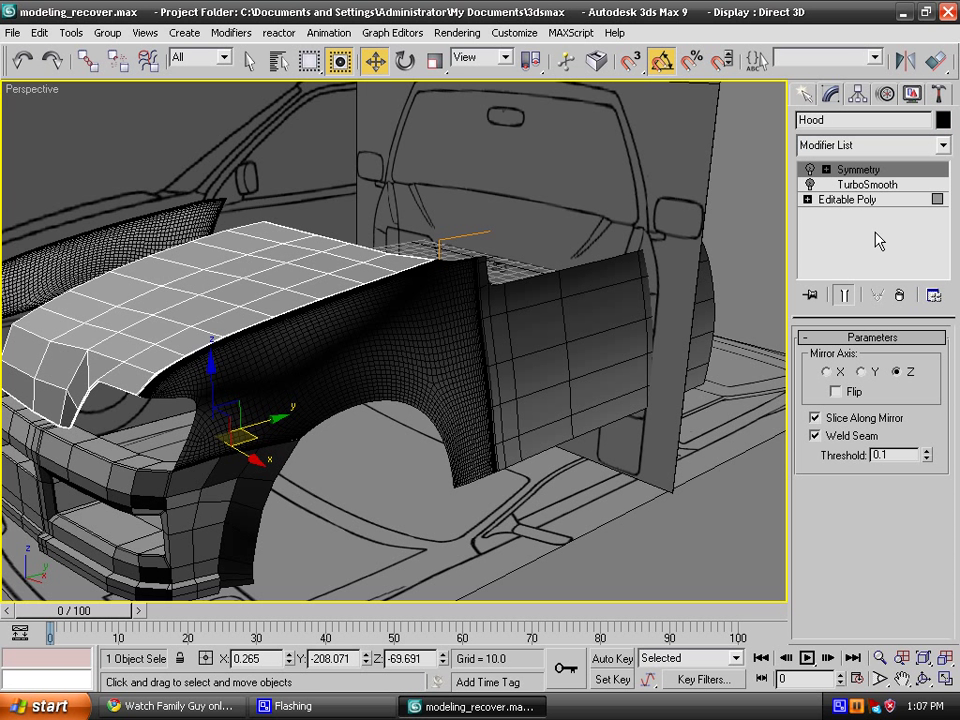
click(810, 184)
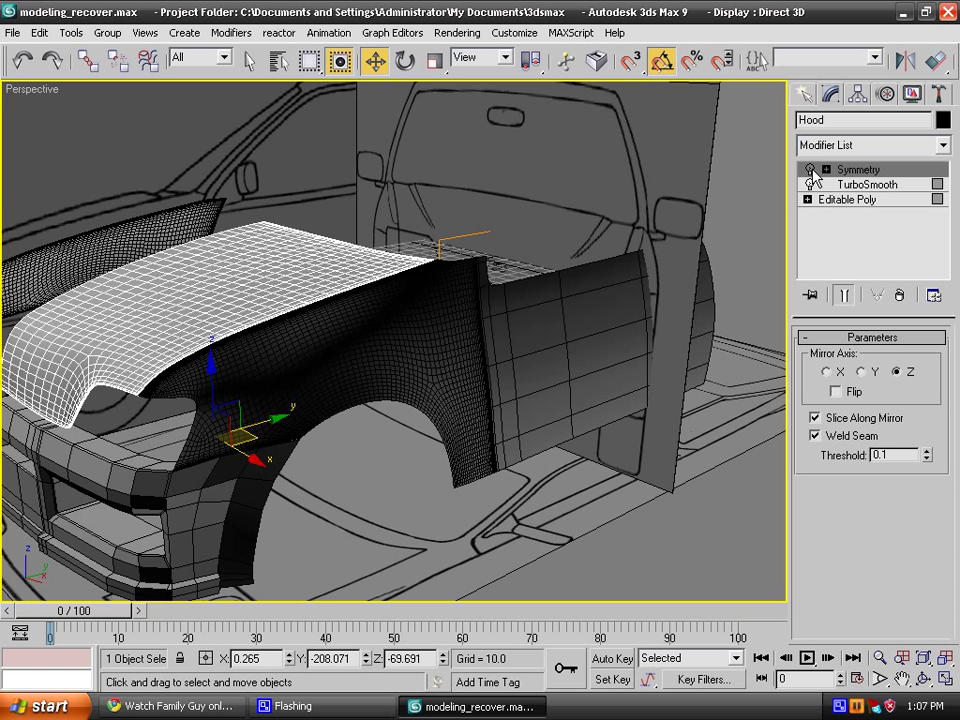
click(741, 486)
Turn on both the TurboSmooth and Symmetry modifiers of FBumper and deselect the bumper.
alt+middle_drag(636, 486, 636, 324)
click(578, 325)
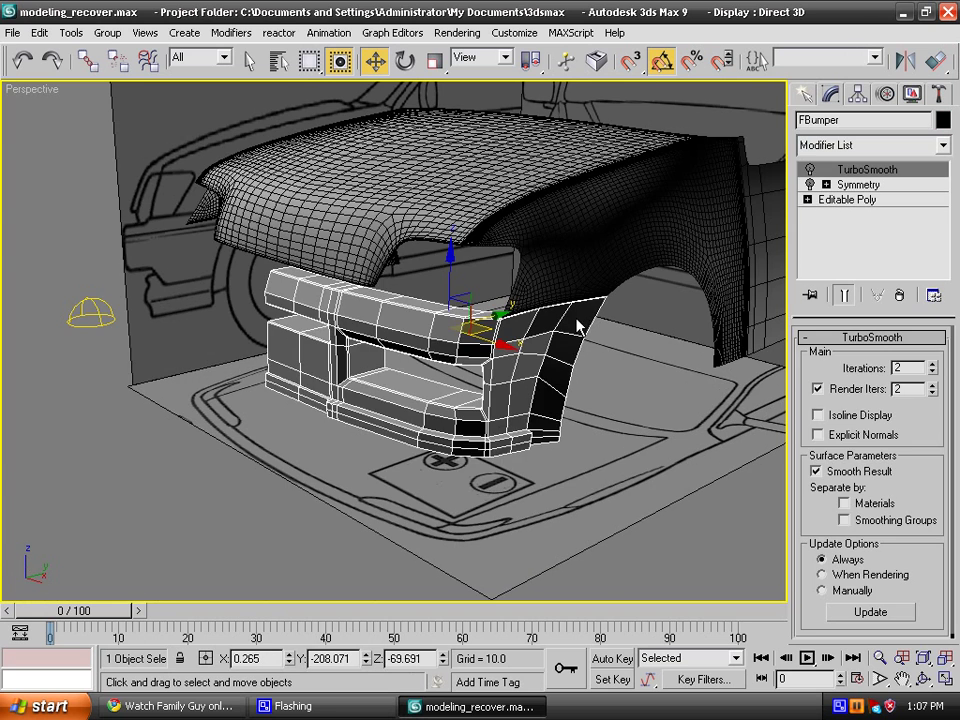
click(810, 170)
click(810, 185)
click(733, 467)
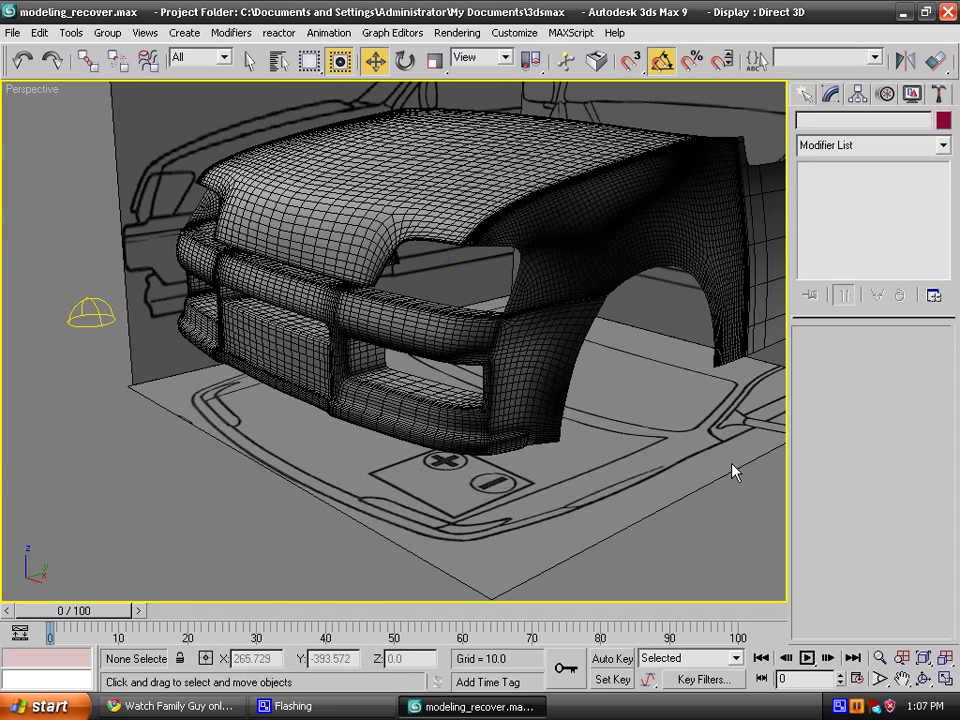
Turn on Isoline Display in the TurboSmooth modifier of the FWing fender.
alt+middle_drag(733, 467, 589, 360)
click(592, 355)
click(465, 339)
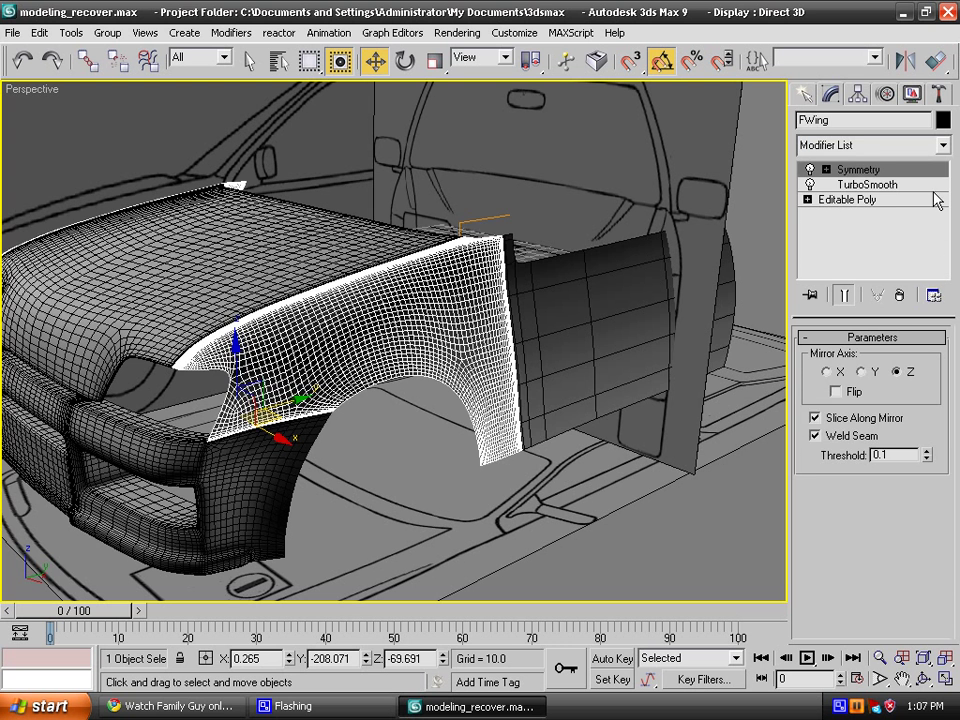
click(845, 185)
Turn on Isoline Display for the Hood's TurboSmooth modifier and deselect the hood.
click(261, 257)
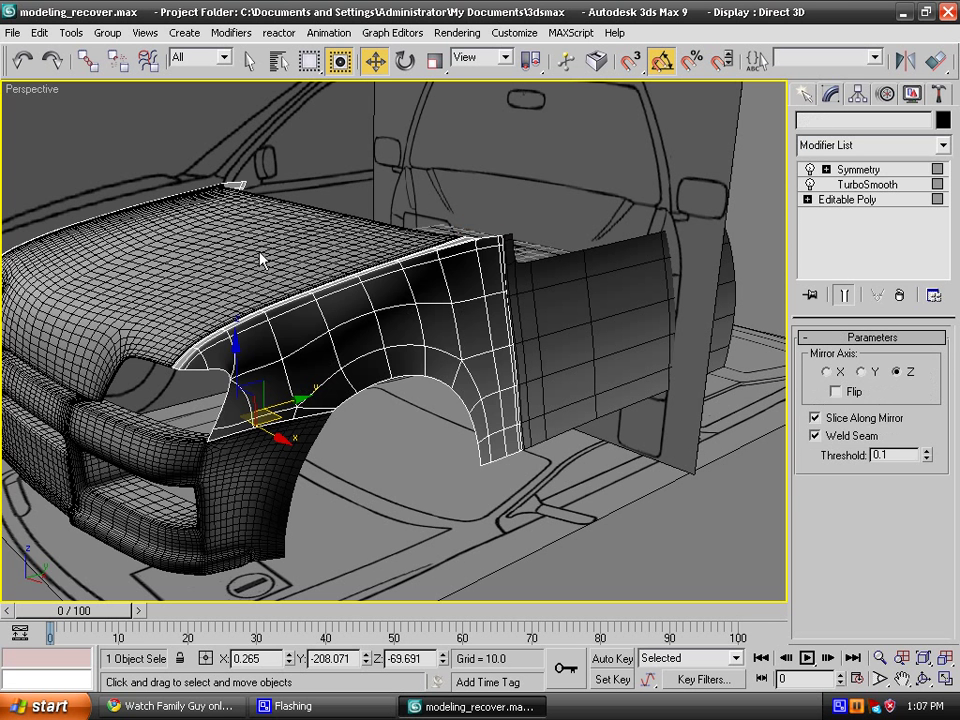
click(866, 185)
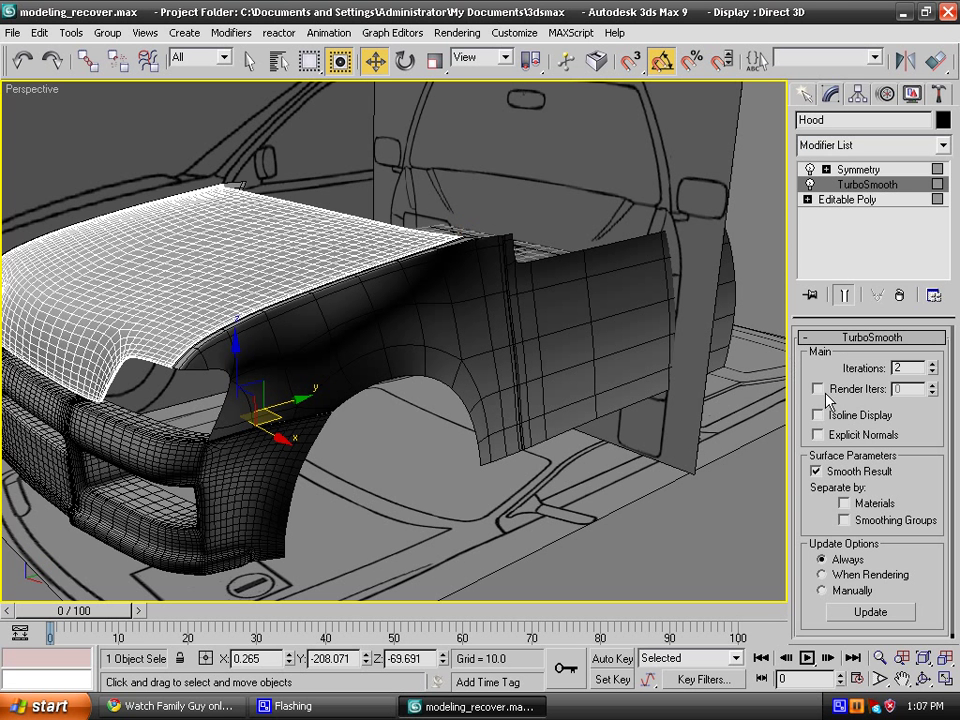
click(678, 512)
Turn on Isoline Display for FBumper's TurboSmooth modifier.
alt+middle_drag(332, 399, 414, 379)
click(414, 379)
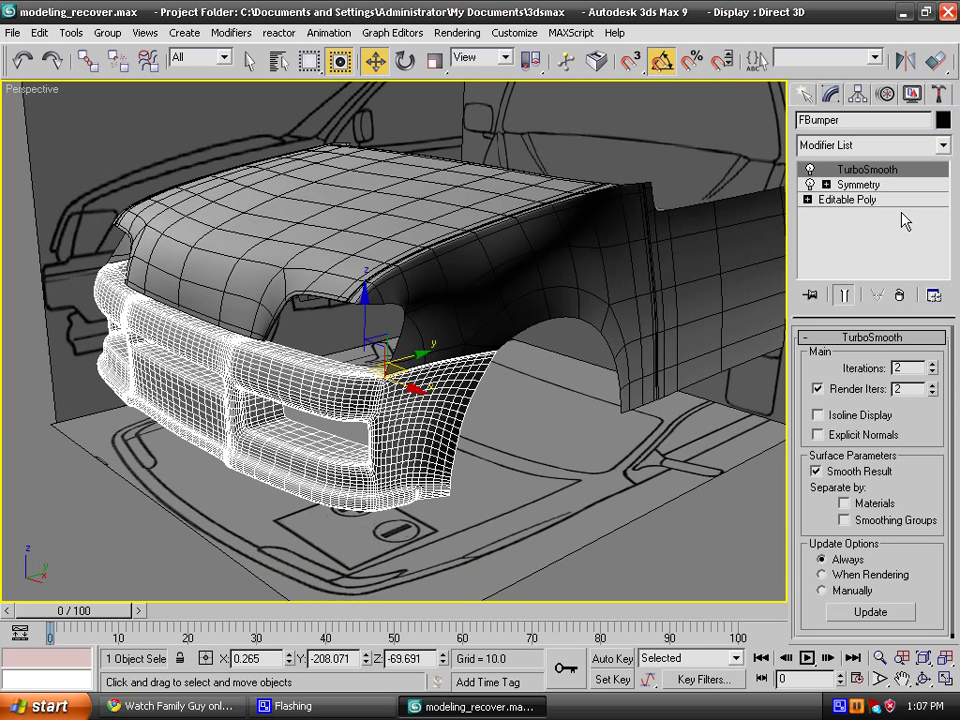
click(836, 416)
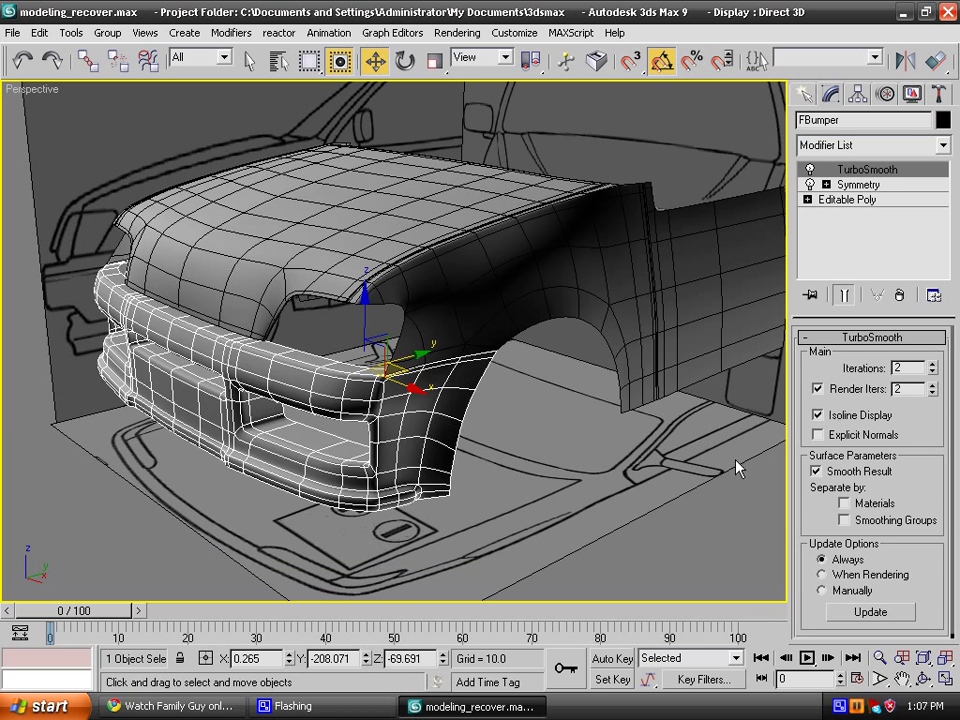
click(686, 480)
Weld the three closely spaced vertices at FBumper's upper corner beside the fender in its base Editable Poly.
click(452, 379)
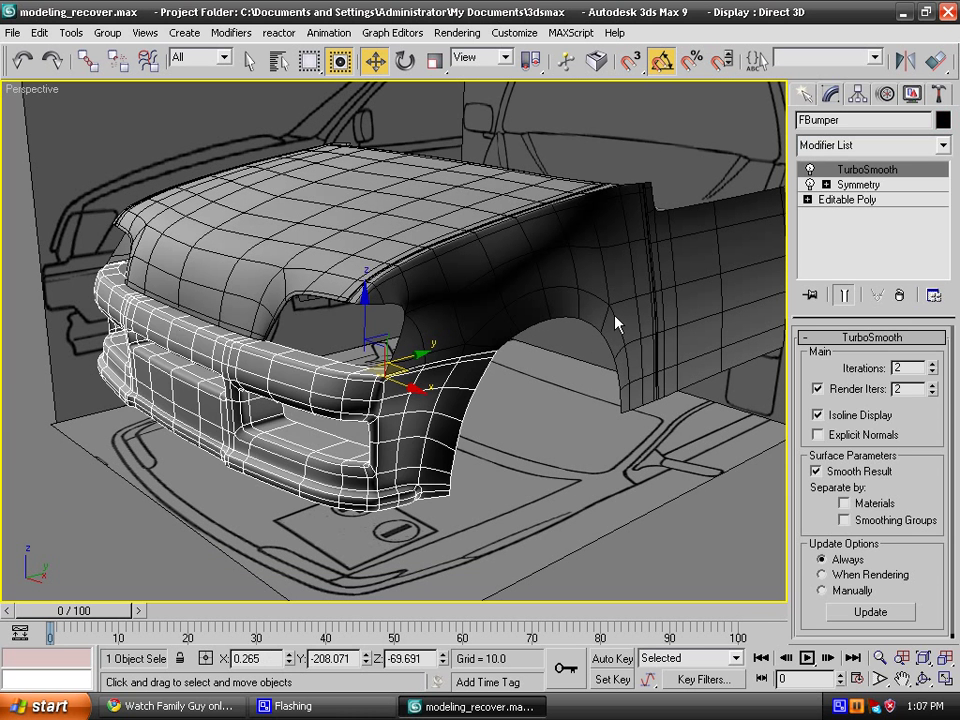
click(848, 199)
alt+middle_drag(570, 330, 636, 366)
scroll(638, 368, up, 4)
drag(803, 454, 801, 404)
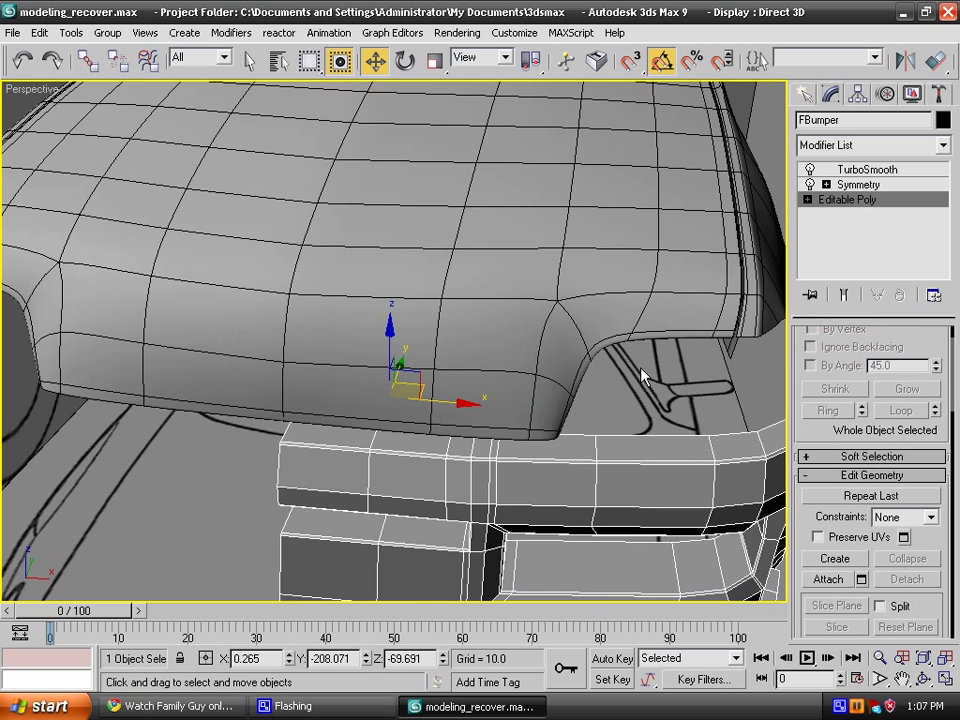
middle_drag(640, 368, 370, 350)
alt+middle_drag(370, 350, 422, 327)
scroll(382, 329, up, 3)
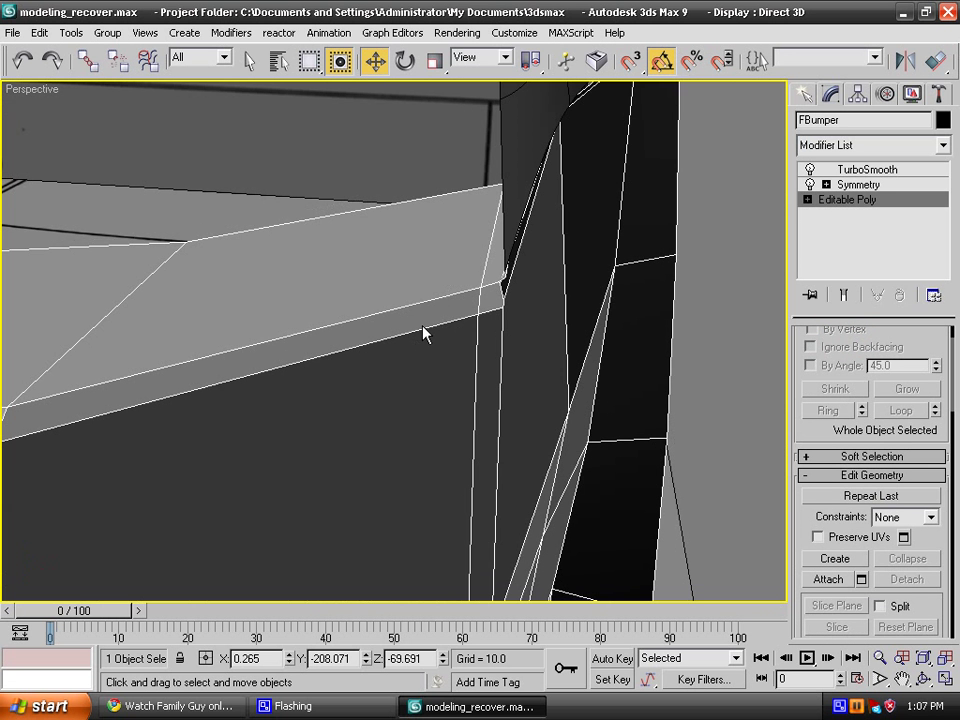
key(1)
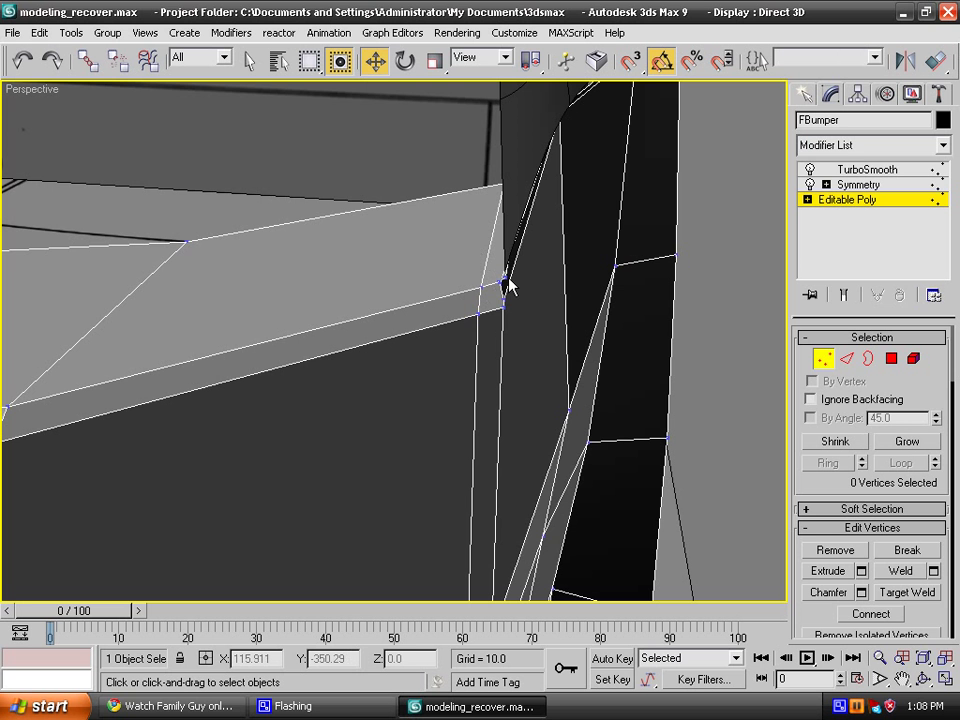
click(506, 279)
key(z)
scroll(515, 282, down, 3)
click(517, 340)
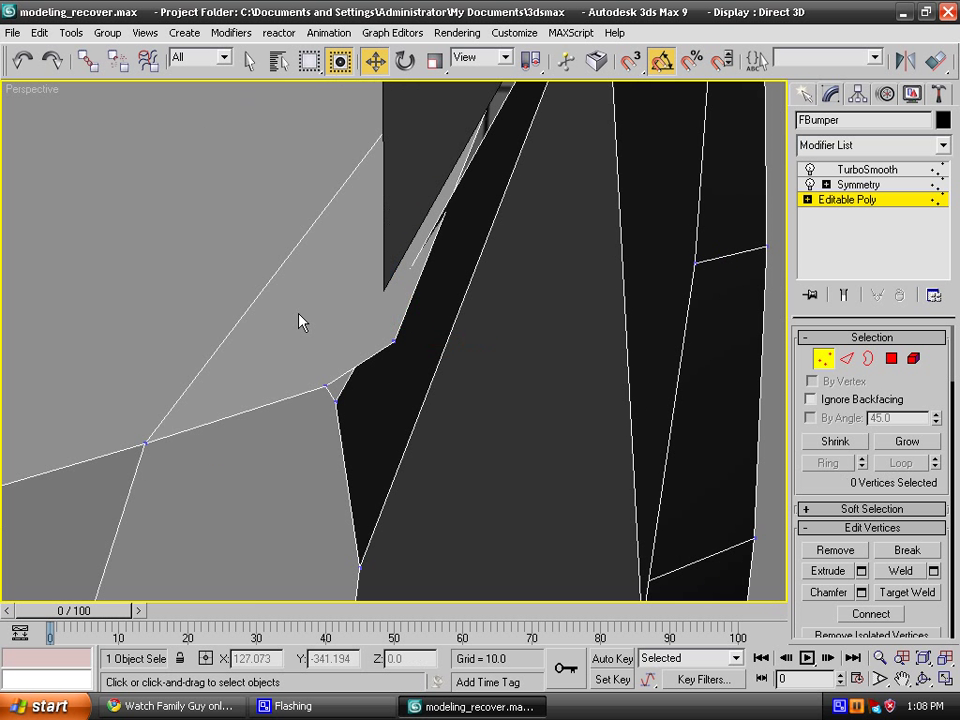
drag(300, 322, 460, 420)
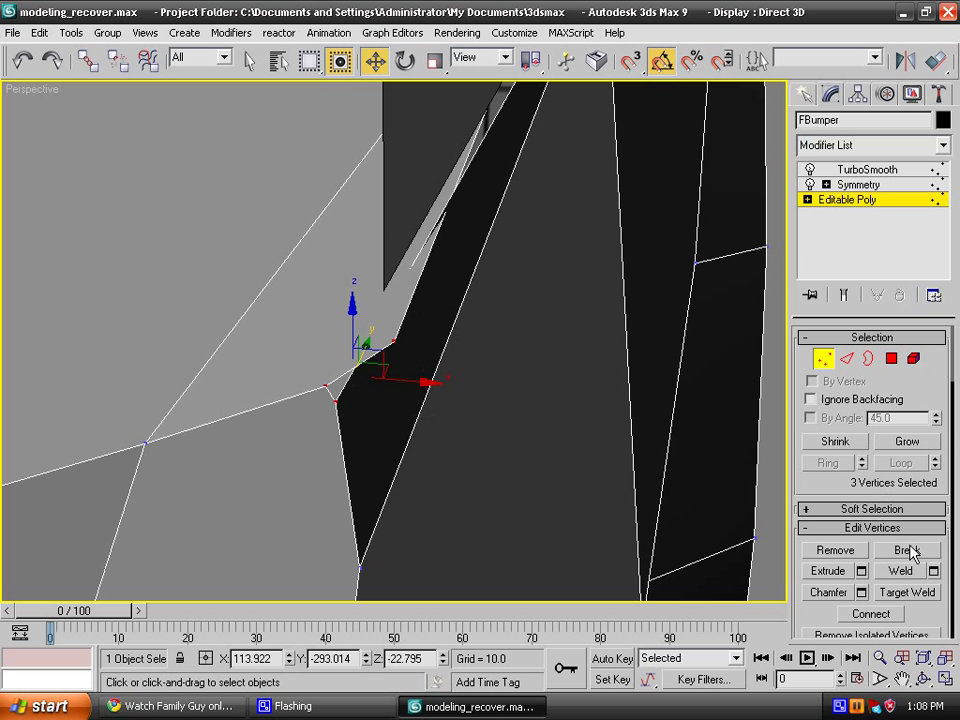
click(902, 572)
click(480, 447)
scroll(478, 446, down, 2)
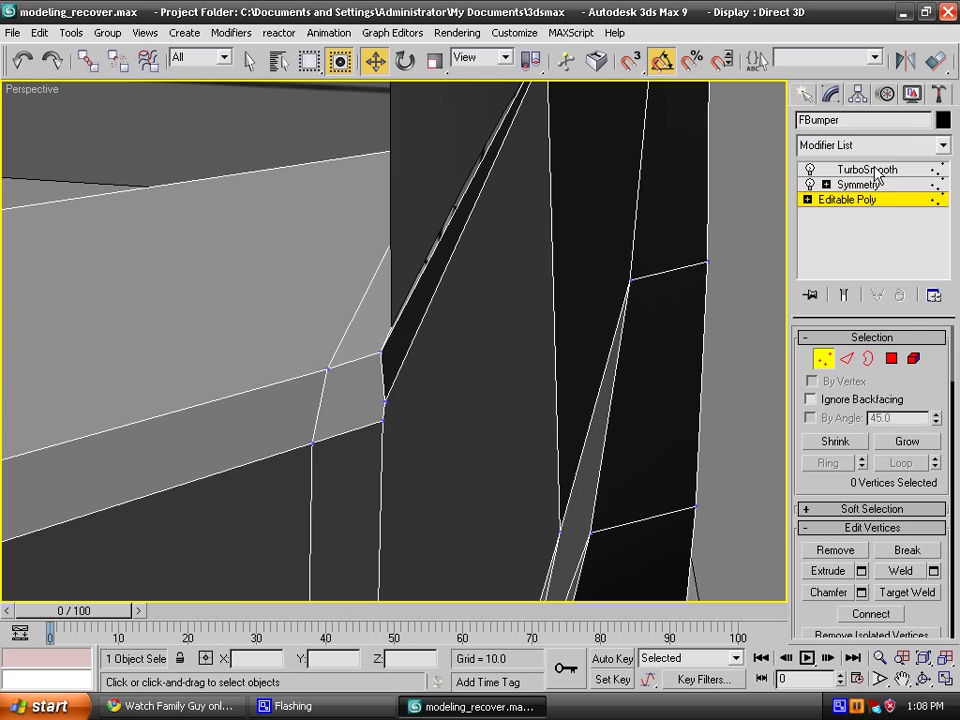
Return FBumper to its TurboSmooth level, deselect everything and inspect the smoothed bumper, hood, fender and door together.
click(866, 187)
click(872, 171)
click(730, 269)
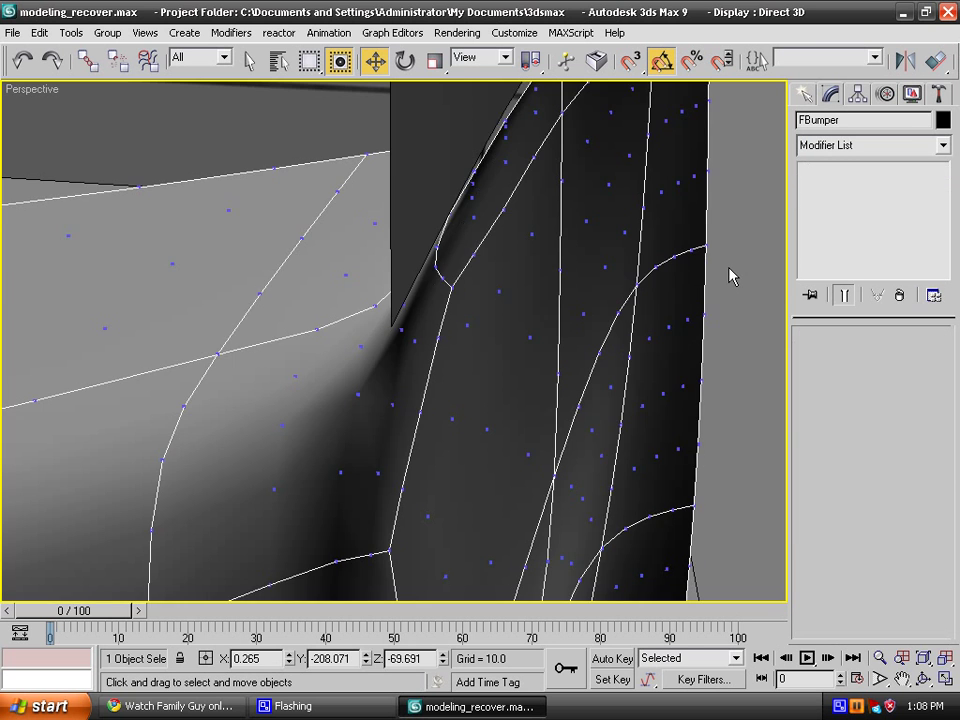
scroll(668, 310, down, 3)
alt+middle_drag(668, 314, 288, 424)
click(660, 304)
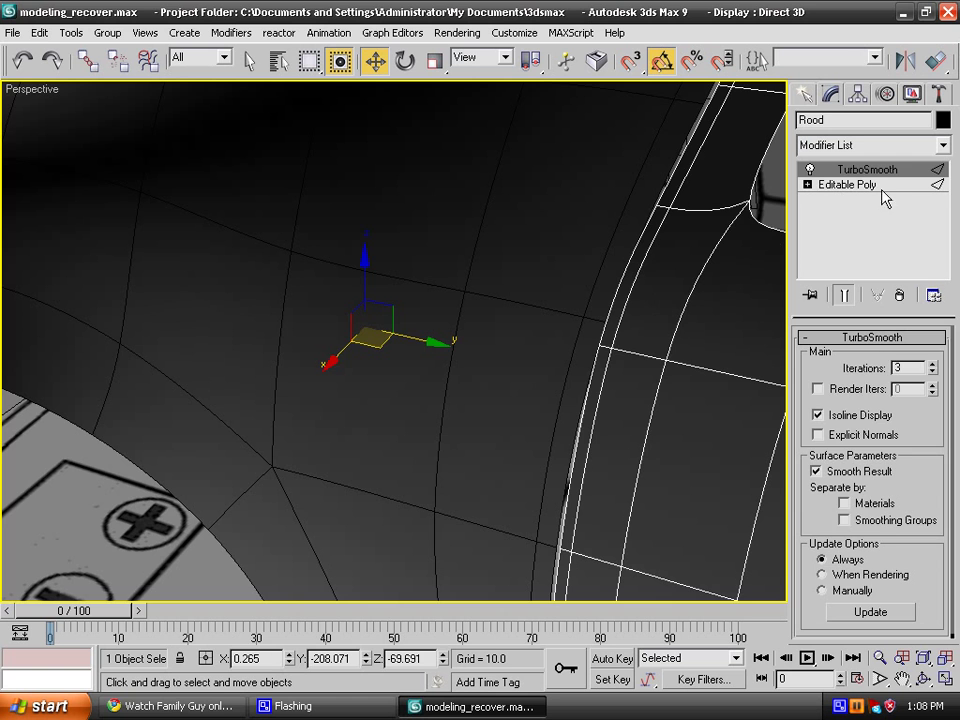
click(176, 546)
alt+middle_drag(176, 546, 508, 366)
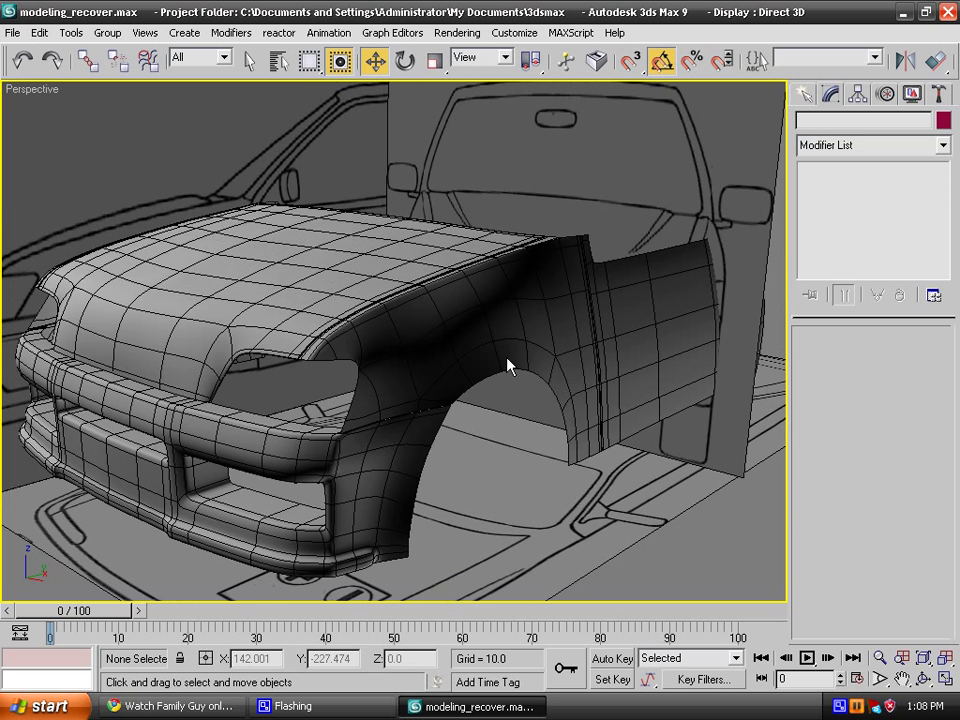